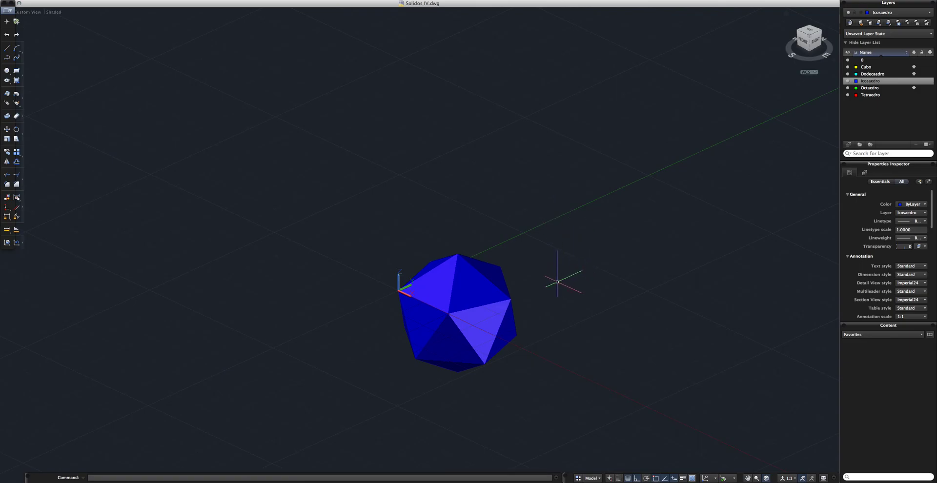
Step: Window-select all 20 faces of the old icosahedron and delete them
mouse_move(556, 282)
shift+middle_down()
mouse_move(517, 256)
mouse_move(539, 287)
mouse_move(605, 293)
mouse_move(571, 300)
mouse_move(596, 287)
mouse_move(594, 275)
shift+middle_up()
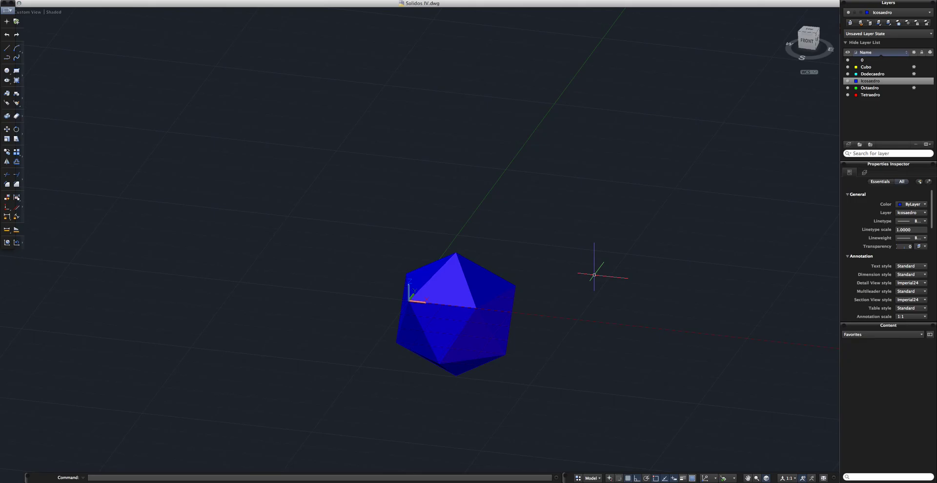
mouse_move(602, 295)
shift+middle_down()
mouse_move(565, 270)
mouse_move(582, 341)
mouse_move(597, 351)
mouse_move(602, 328)
mouse_move(583, 291)
mouse_move(574, 297)
mouse_move(585, 310)
mouse_move(590, 295)
mouse_move(612, 335)
mouse_move(502, 345)
shift+middle_up()
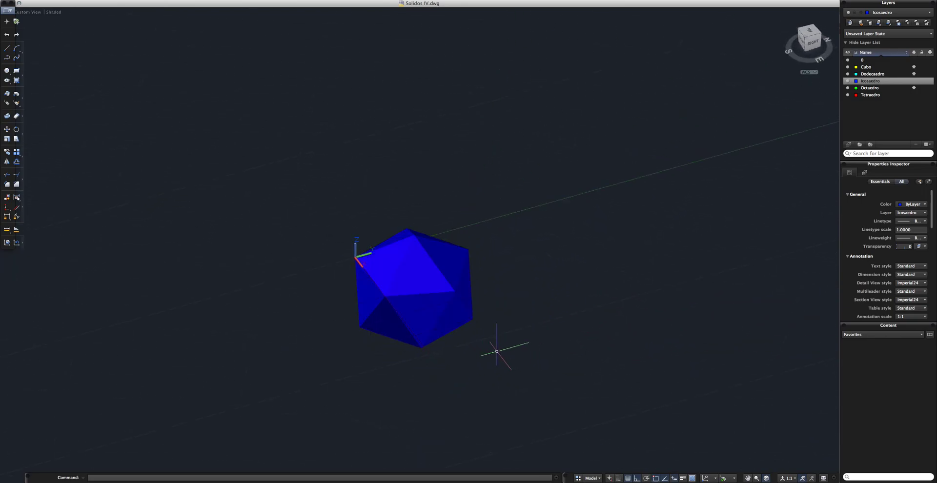
mouse_move(556, 331)
shift+middle_down()
mouse_move(542, 320)
mouse_move(485, 320)
mouse_move(610, 326)
shift+middle_up()
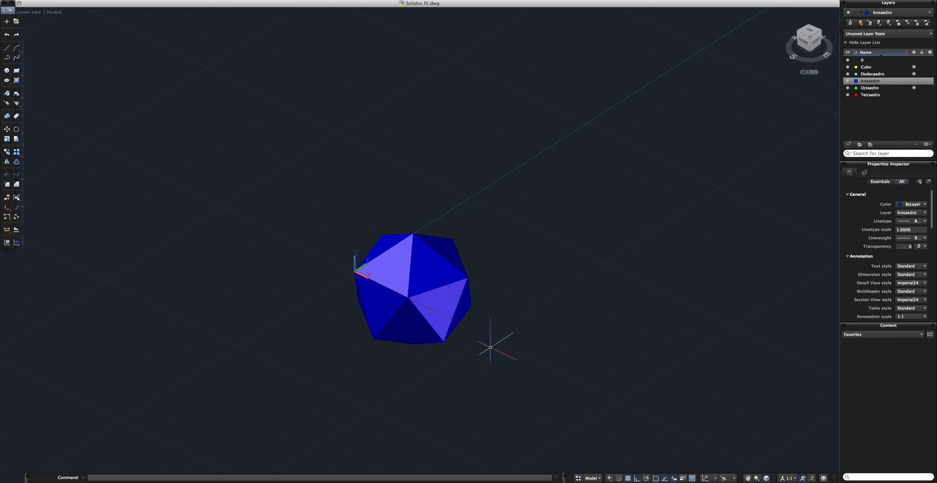
click(524, 396)
click(204, 102)
key(Delete)
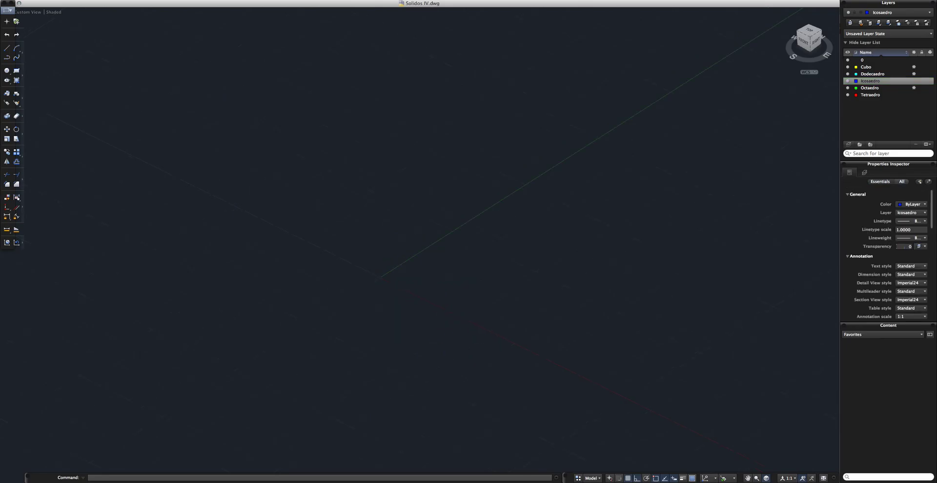
shift+middle_drag(439, 294, 440, 321)
Step: Draw a five-sided polygon by edge with POLYGON, entering 10 for the edge
text(P)
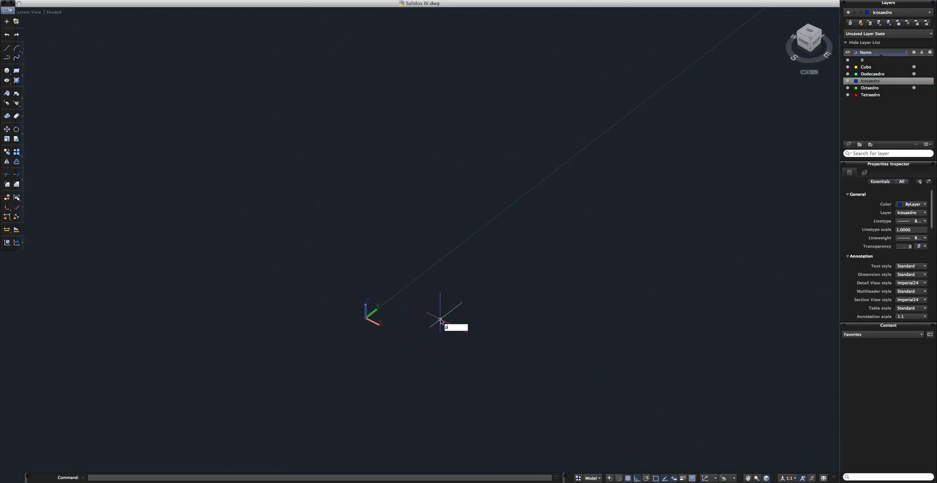
text(oL)
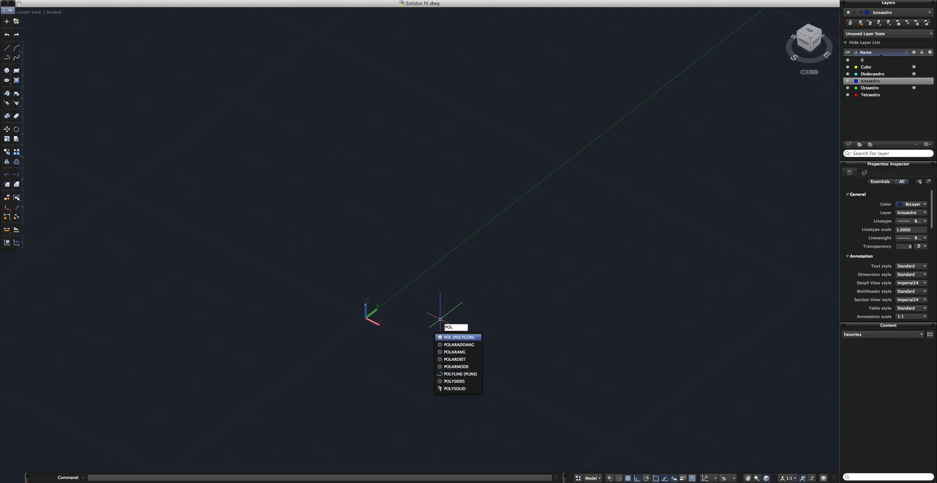
key(Return)
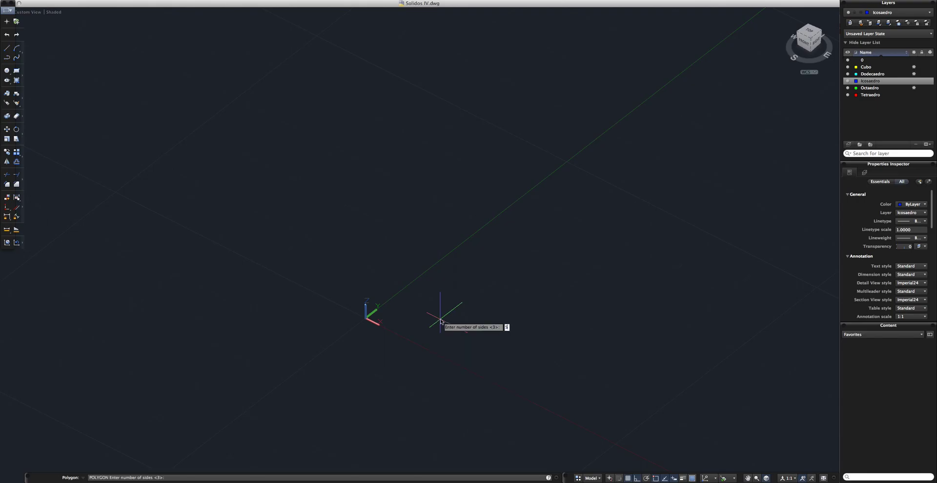
key(Return)
text(e)
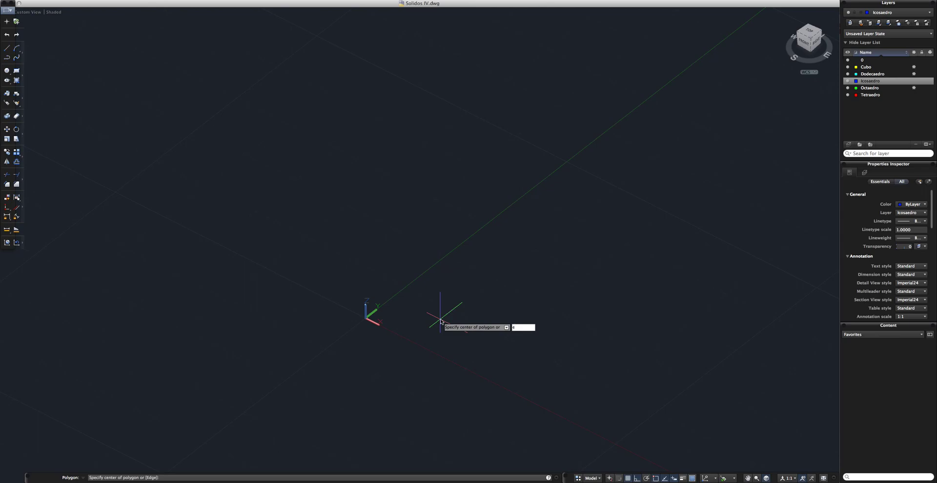
key(Return)
key(Return)
text(10)
key(Tab)
key(Return)
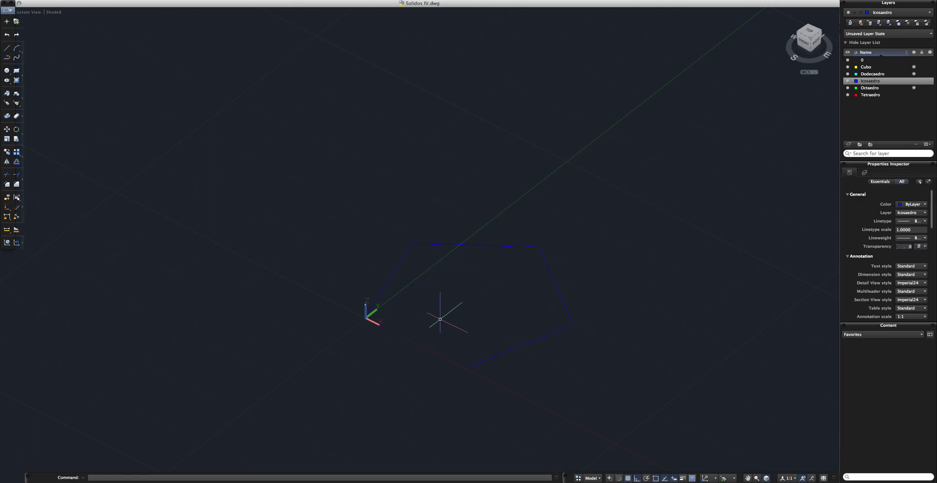
mouse_move(476, 335)
shift+middle_down()
mouse_move(425, 297)
mouse_move(478, 343)
shift+middle_up()
Step: Draw an edge-defined triangle from the pentagon's lower vertex to its left corner
text(polygo)
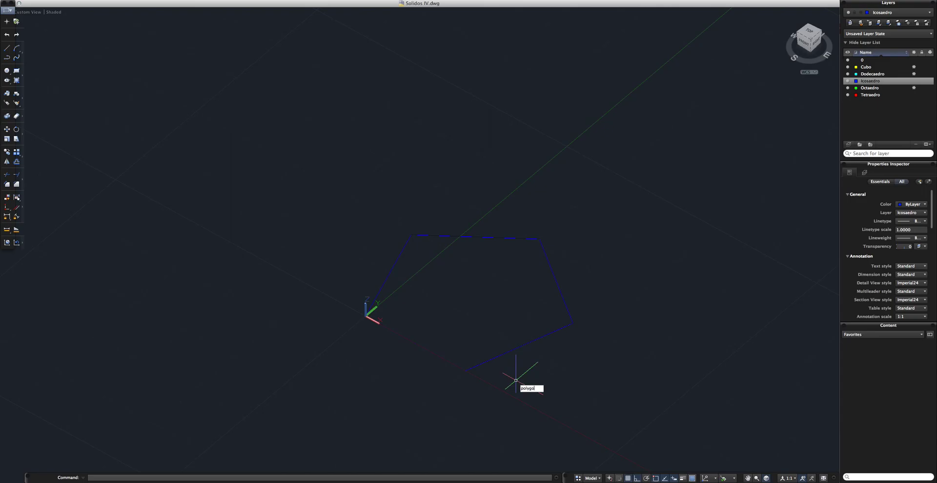
text(n)
key(Return)
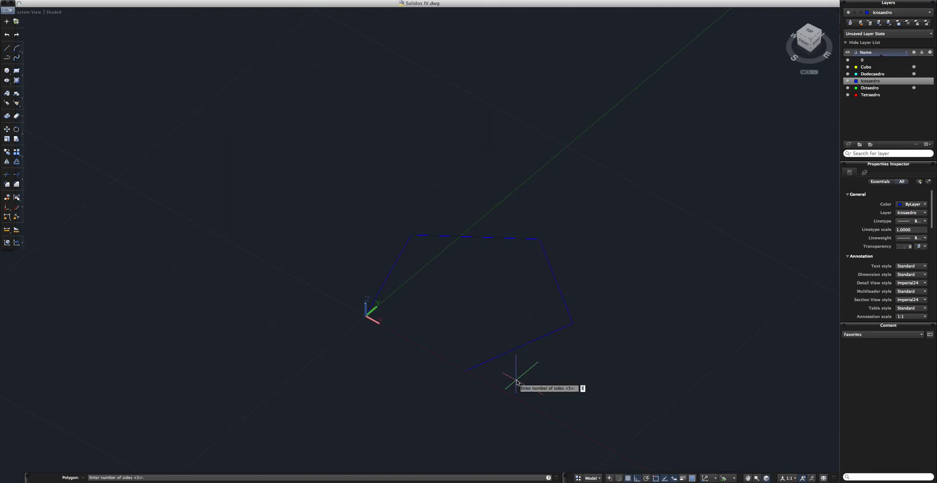
key(Return)
text(e)
key(Return)
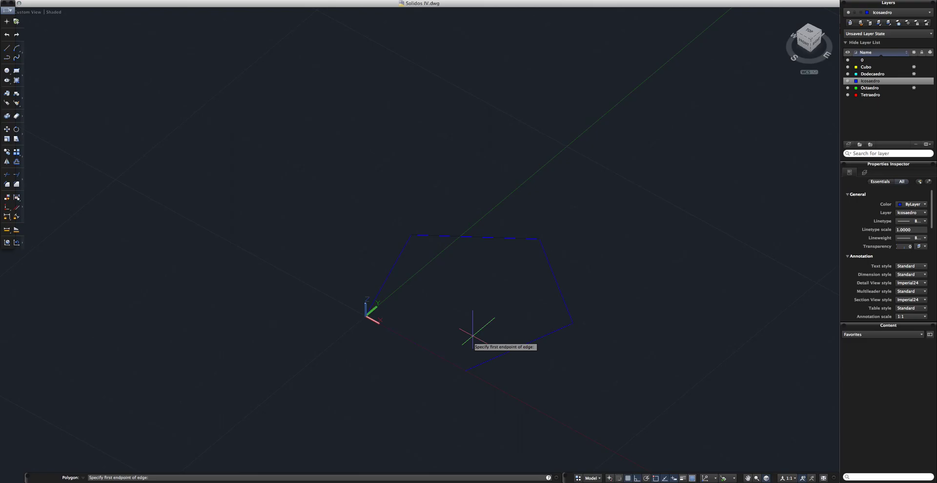
click(465, 371)
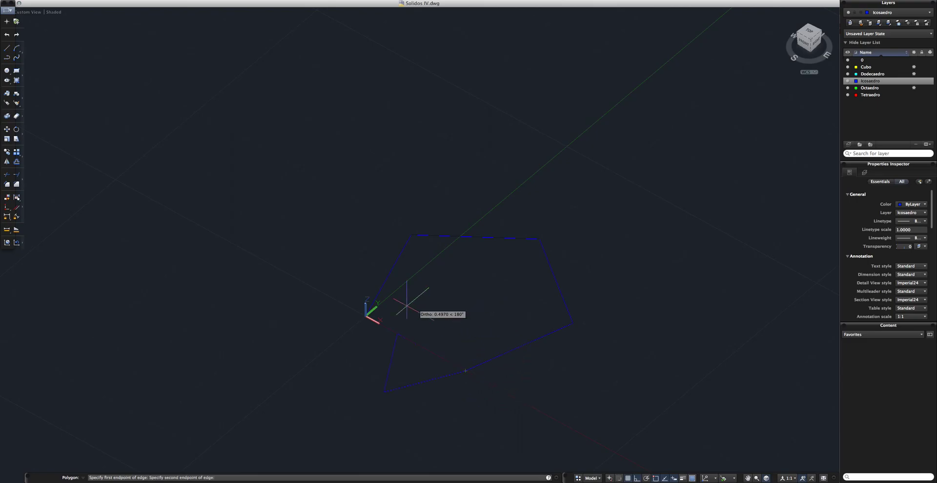
click(365, 316)
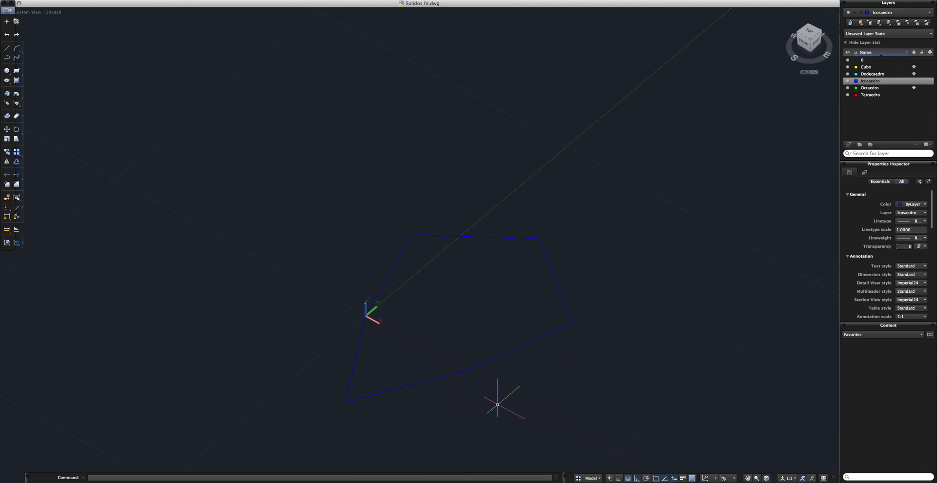
Step: Draw a second edge-defined triangle from the lower vertex to the right pentagon vertex
text(pol)
key(Return)
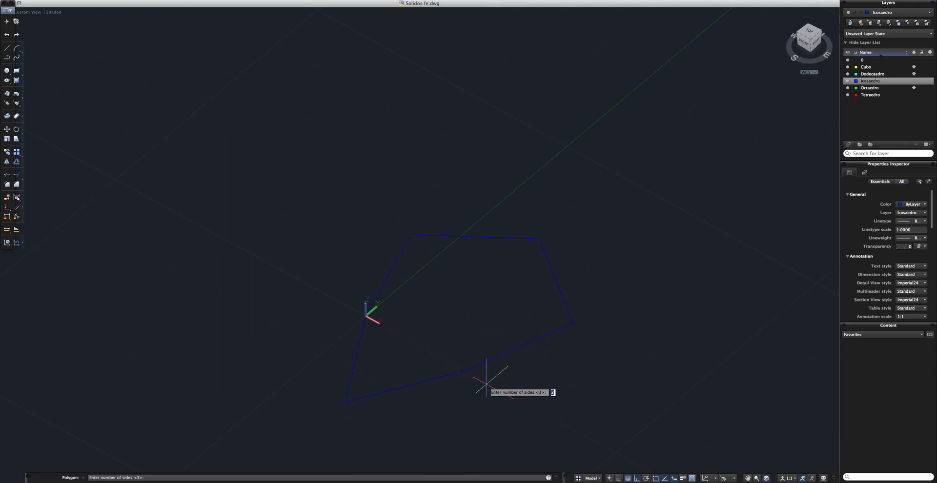
key(Return)
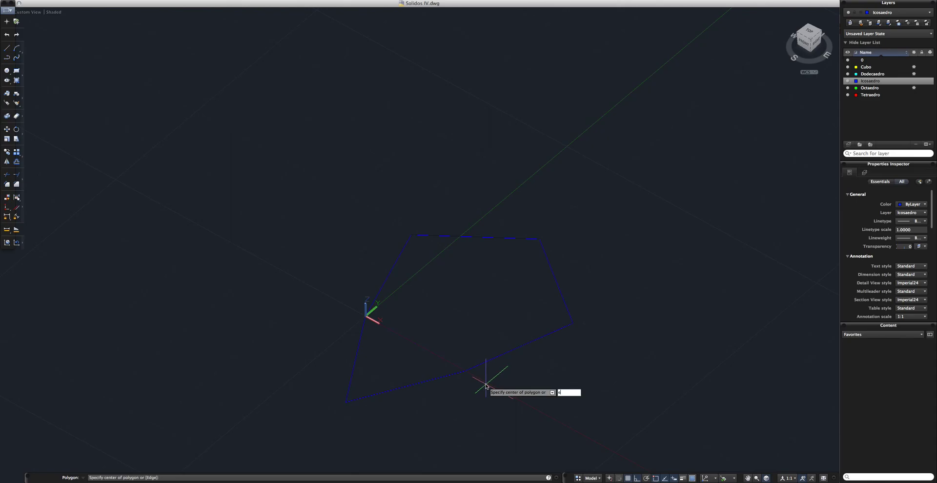
text(e)
key(Return)
click(465, 369)
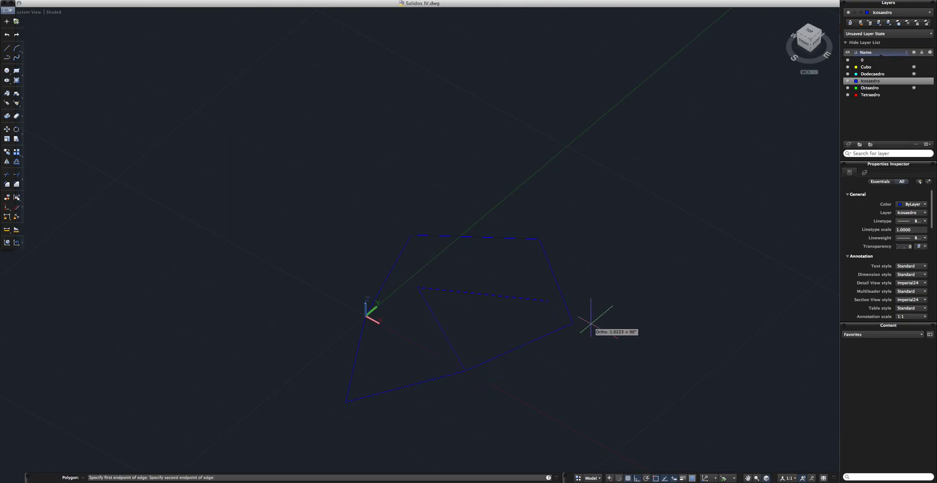
click(573, 322)
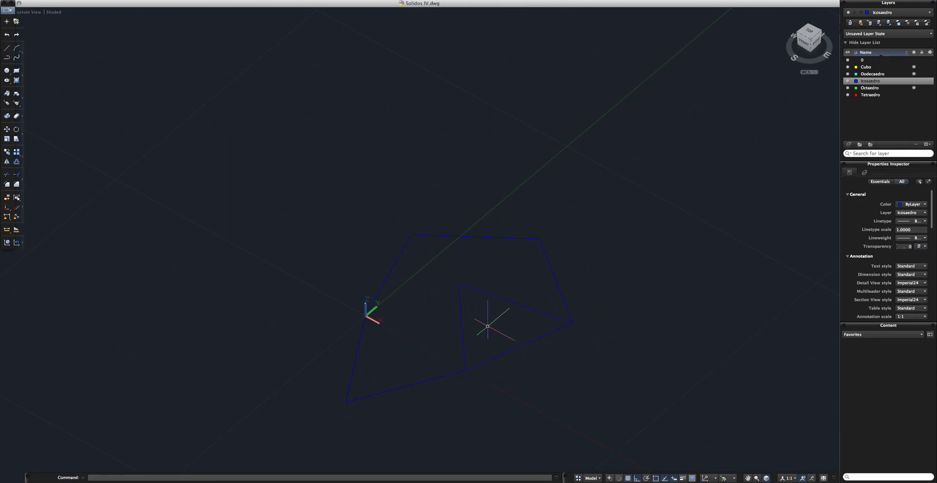
Step: Mirror the inner triangle across the pentagon's lower-right edge so it sits outside
click(485, 293)
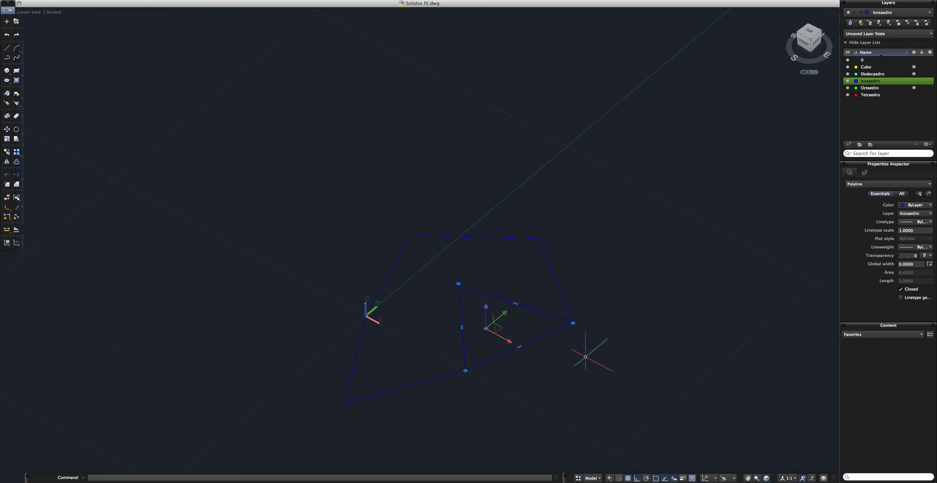
key(Return)
click(573, 323)
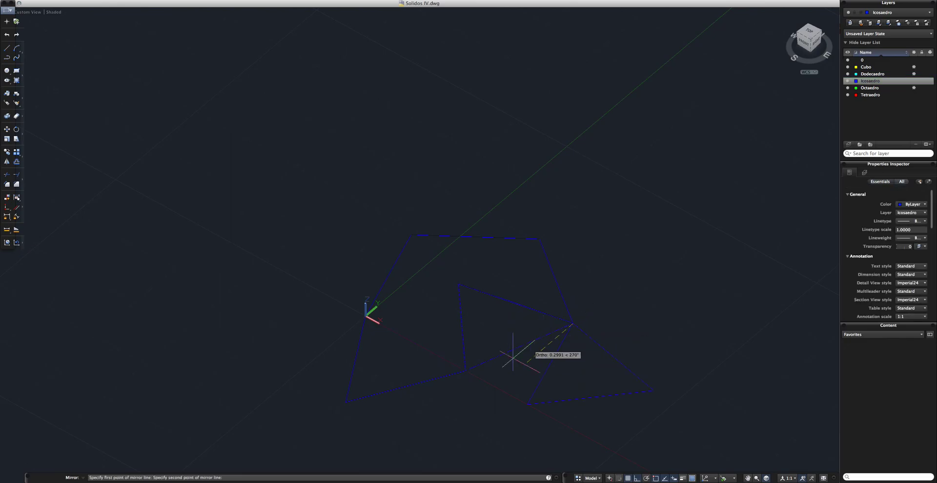
click(465, 372)
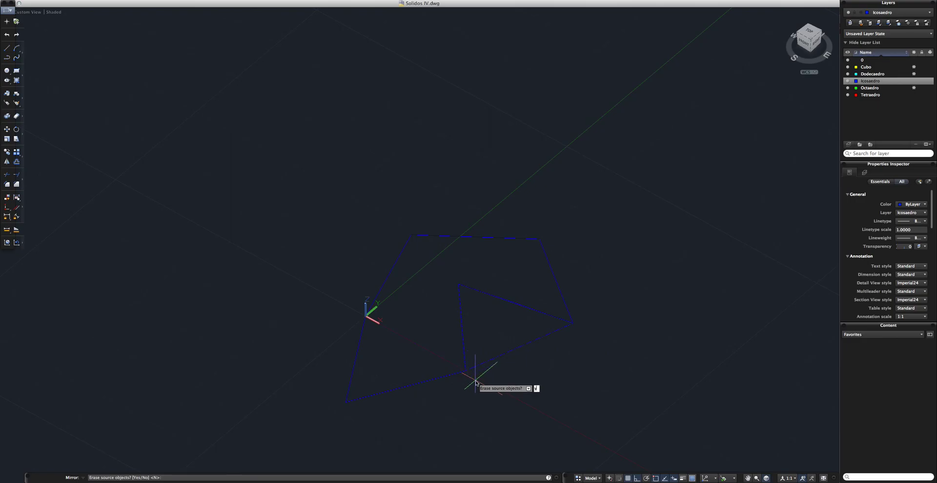
key(Return)
shift+middle_drag(603, 385, 584, 395)
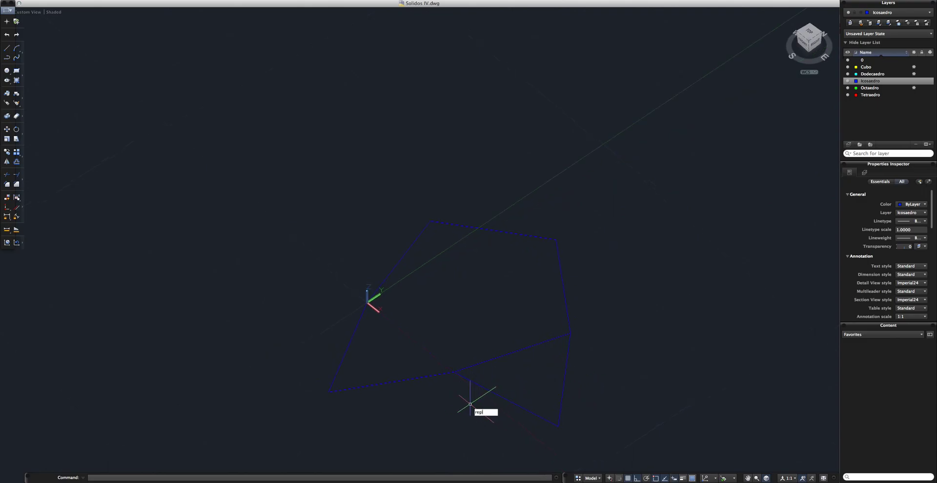
Step: Convert the left and right triangles into filled regions with REGION
text(region)
key(Return)
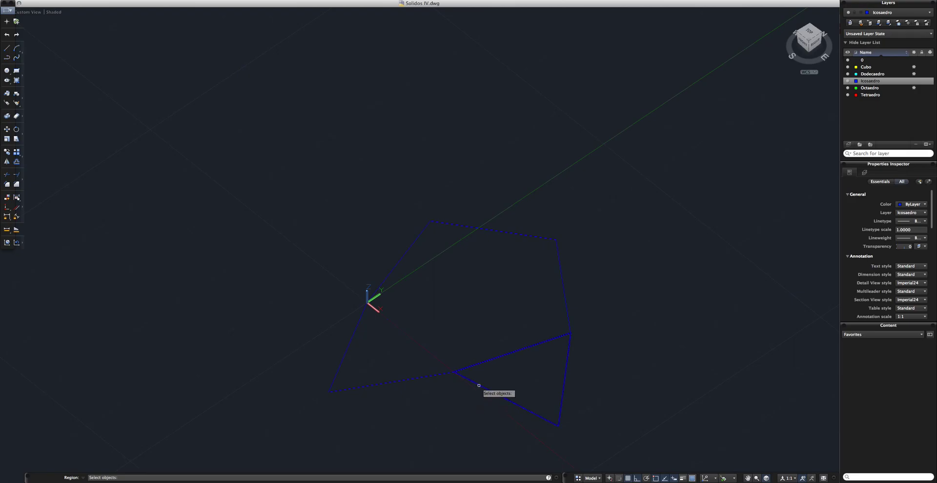
click(416, 376)
click(516, 404)
key(Return)
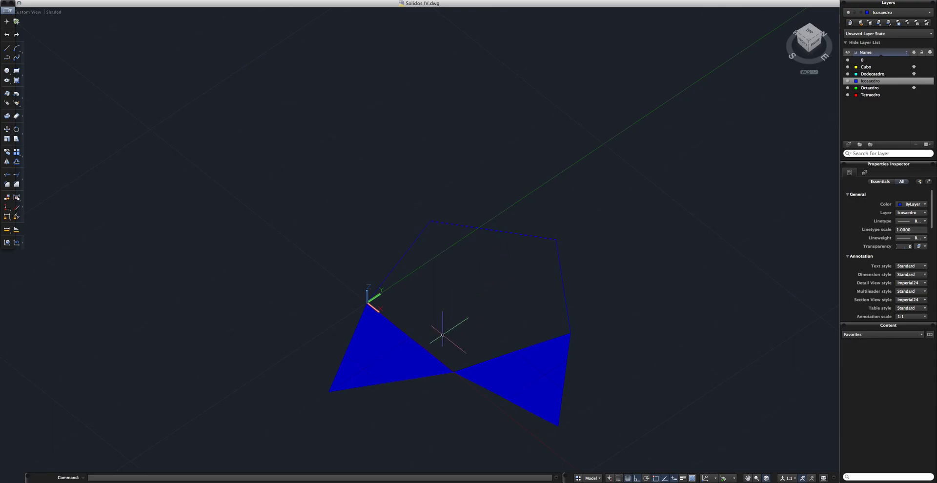
shift+middle_drag(443, 335, 464, 324)
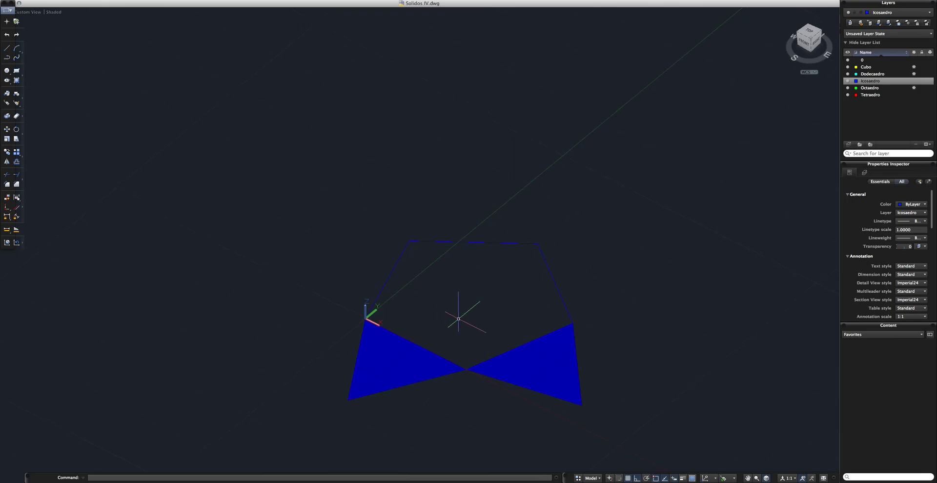
key(Return)
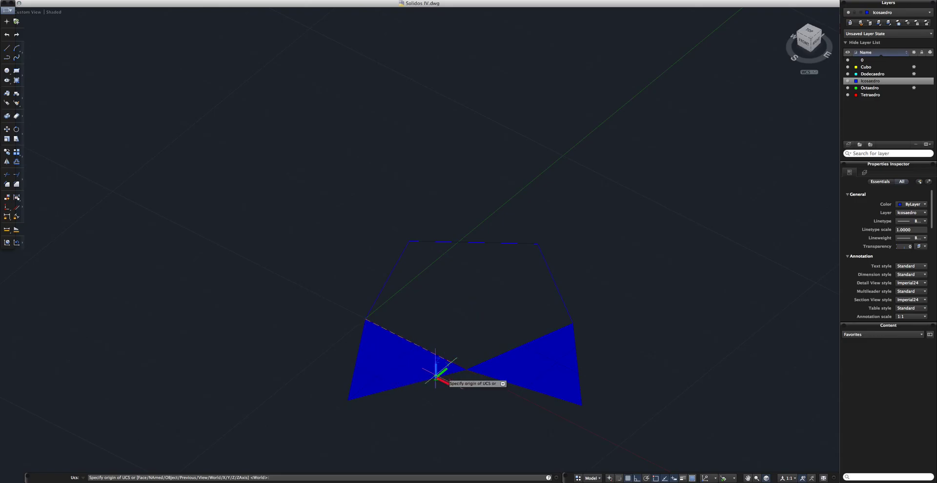
Step: Set a custom UCS with origin on the left triangle's edge and X axis toward its corner
click(416, 344)
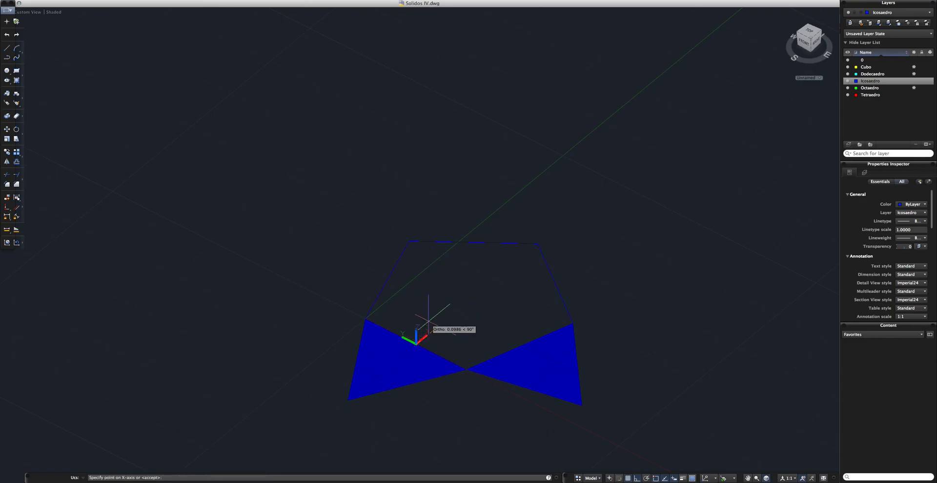
click(347, 401)
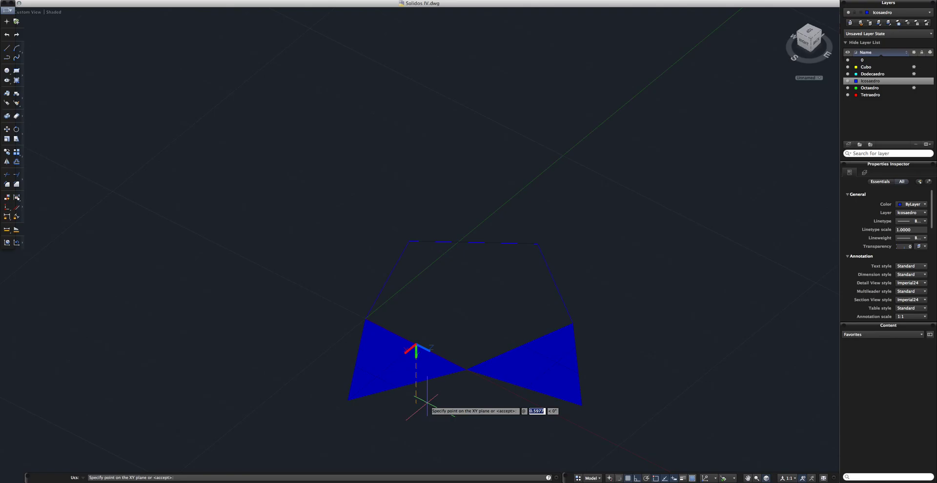
text(0,0,)
key(Return)
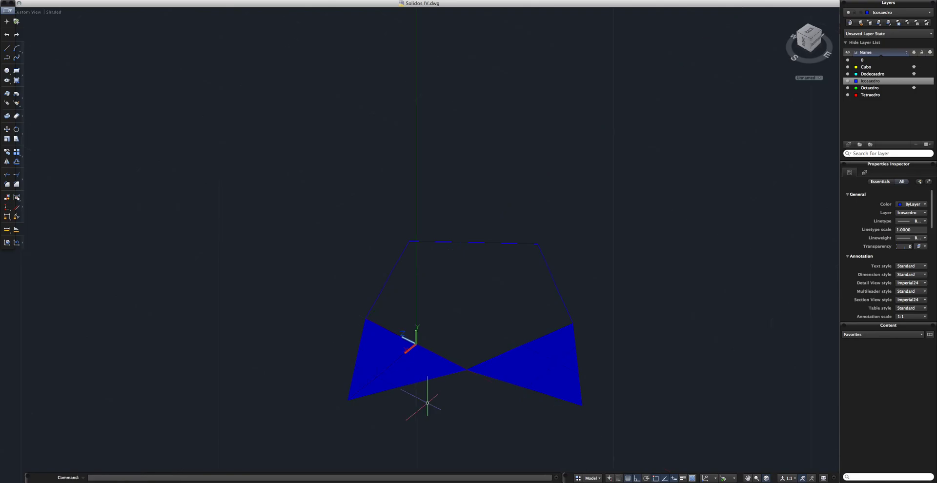
shift+middle_drag(595, 393, 542, 383)
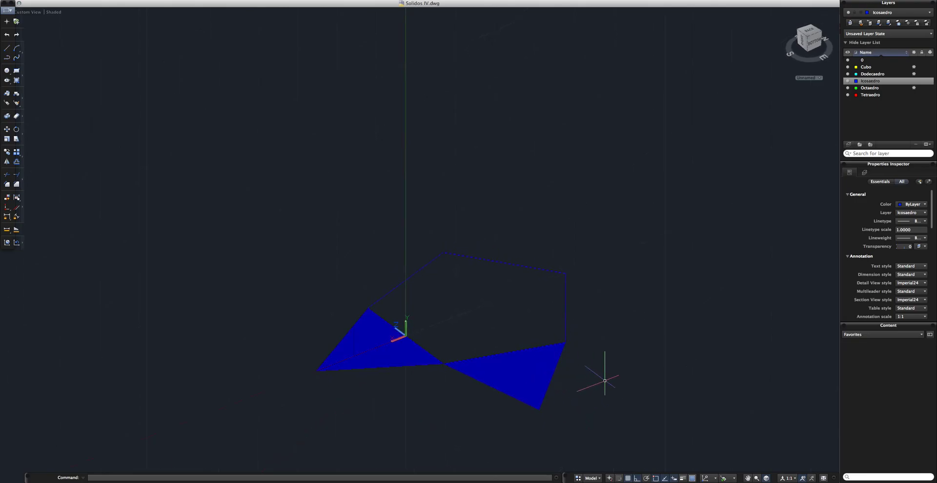
shift+middle_drag(345, 408, 391, 408)
Step: Draw a 0.8660-radius circle centred on the UCS origin through the triangle's far corner
text(d)
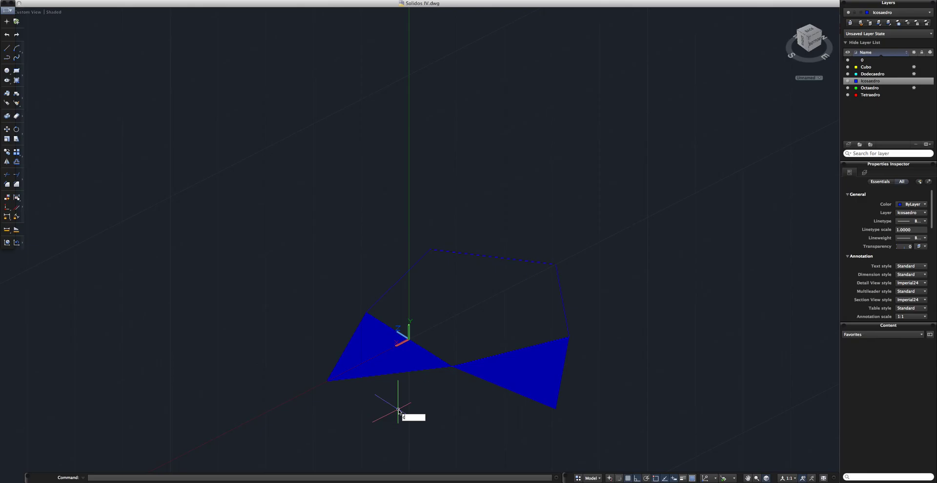
key(Return)
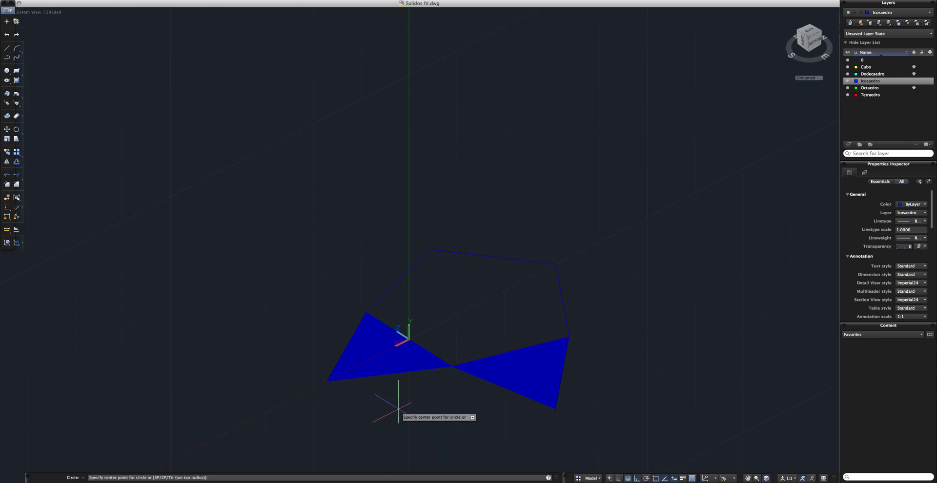
click(408, 340)
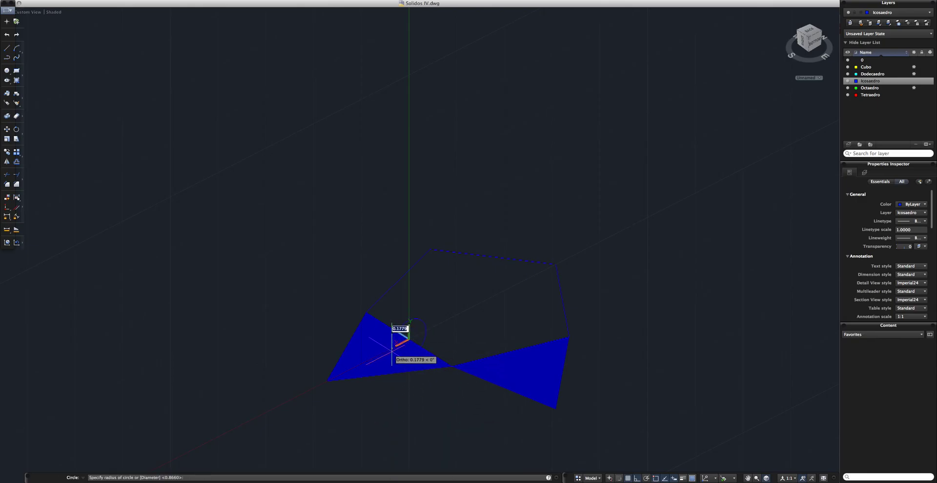
click(327, 381)
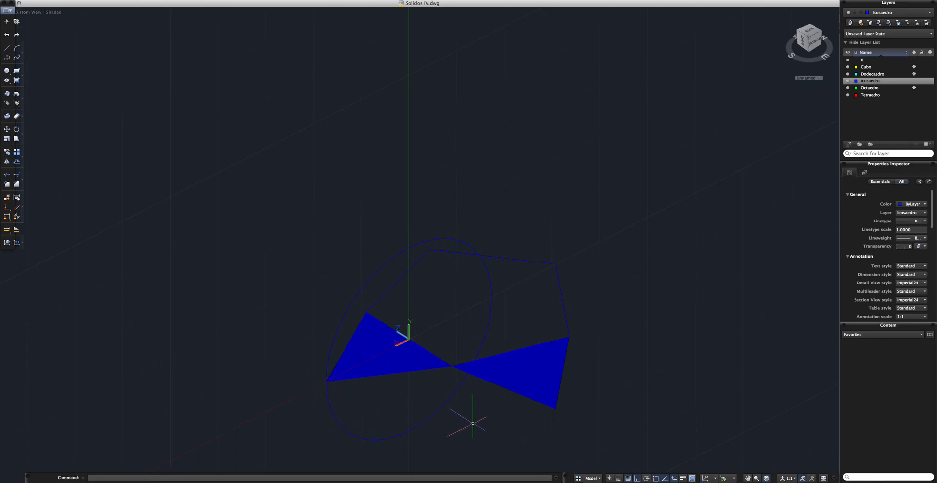
shift+middle_drag(607, 387, 613, 392)
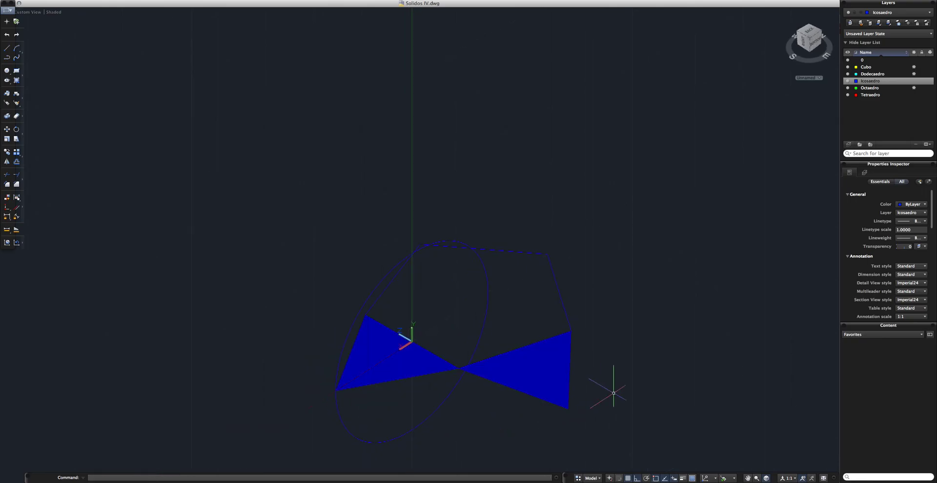
Step: Restore the World coordinate system
text(u)
key(Return)
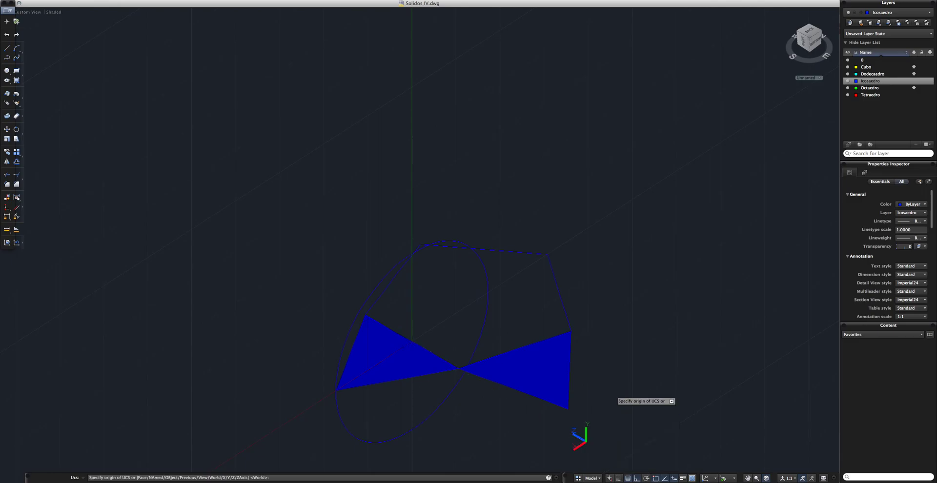
key(Return)
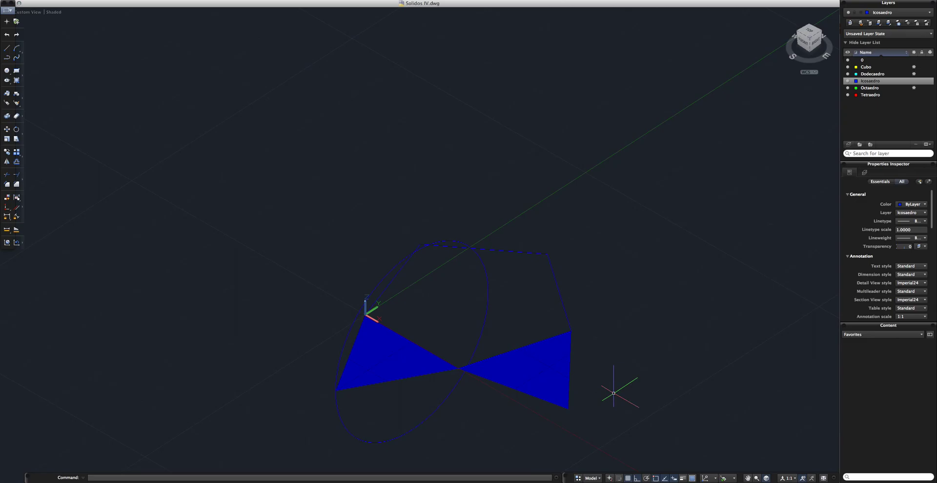
Step: Set a UCS at the right triangle's edge midpoint, using 0,0,1 for the XY direction
text(ucs)
key(Return)
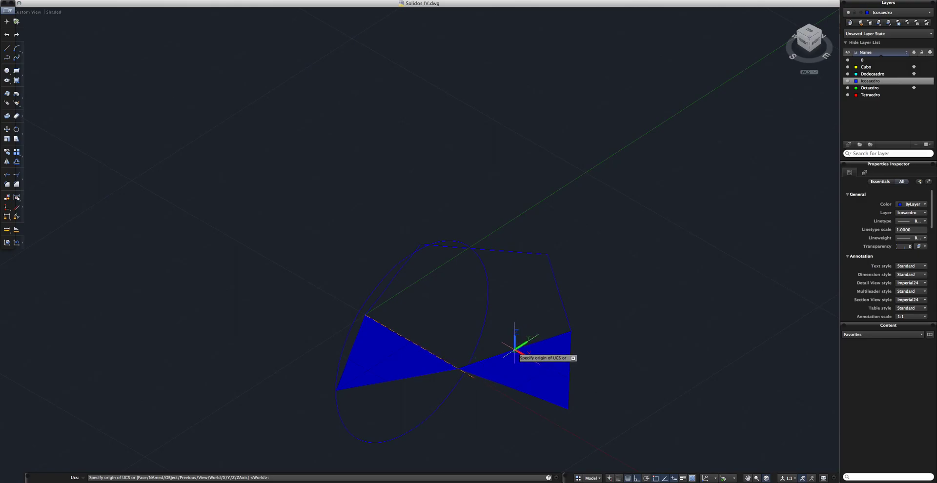
click(515, 351)
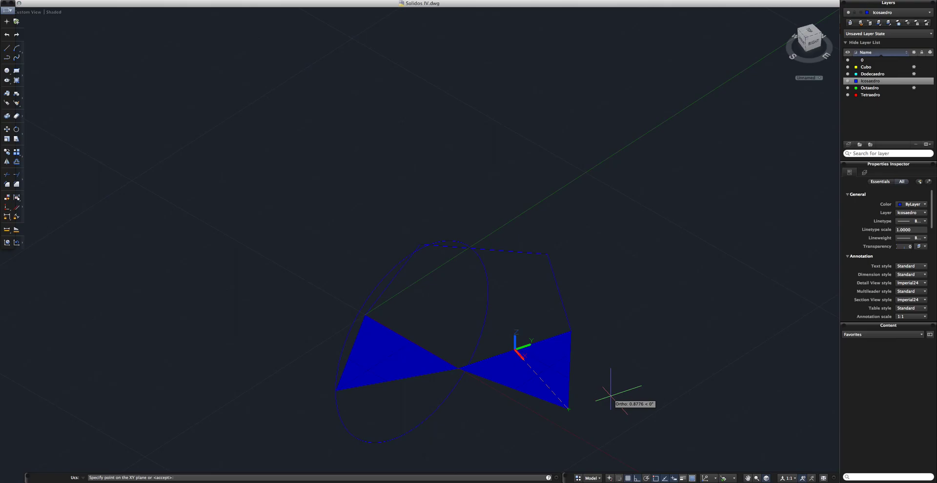
text(0)
text(,0,)
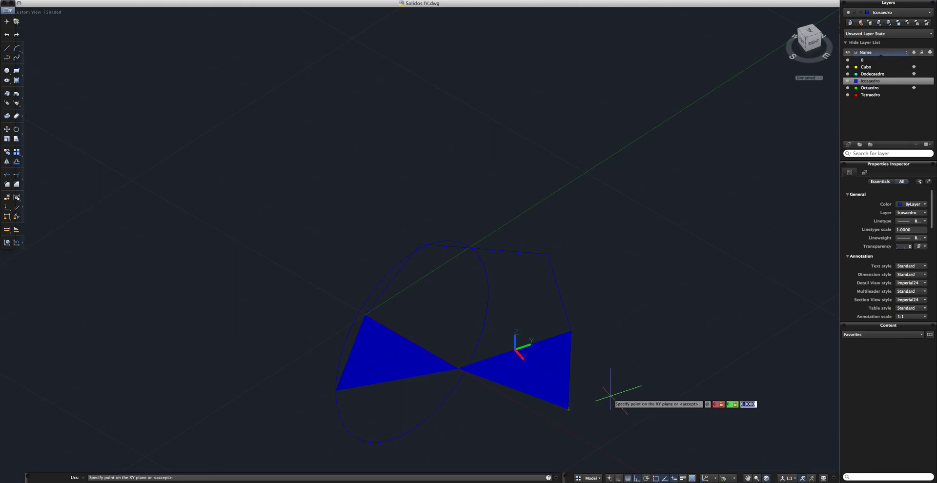
key(Return)
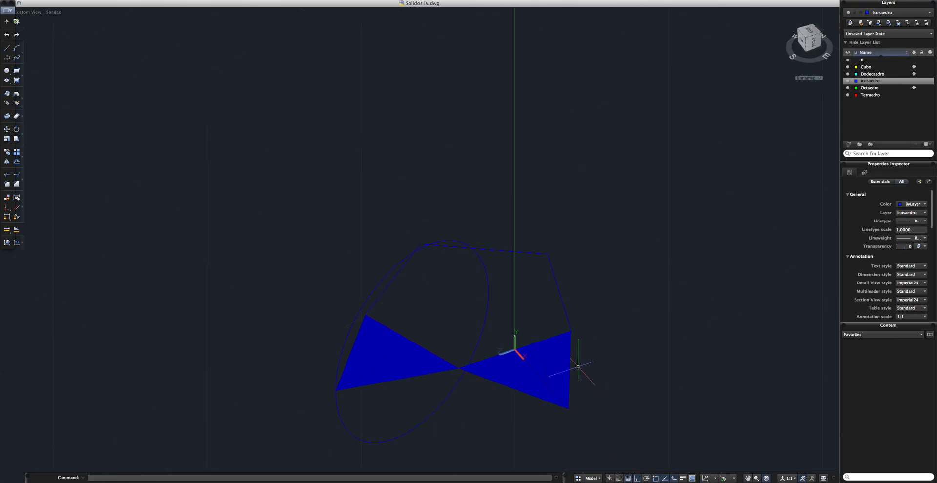
shift+middle_drag(572, 364, 600, 361)
Step: Draw a matching circle centred on the new origin through the right triangle's corner
text(c)
key(Return)
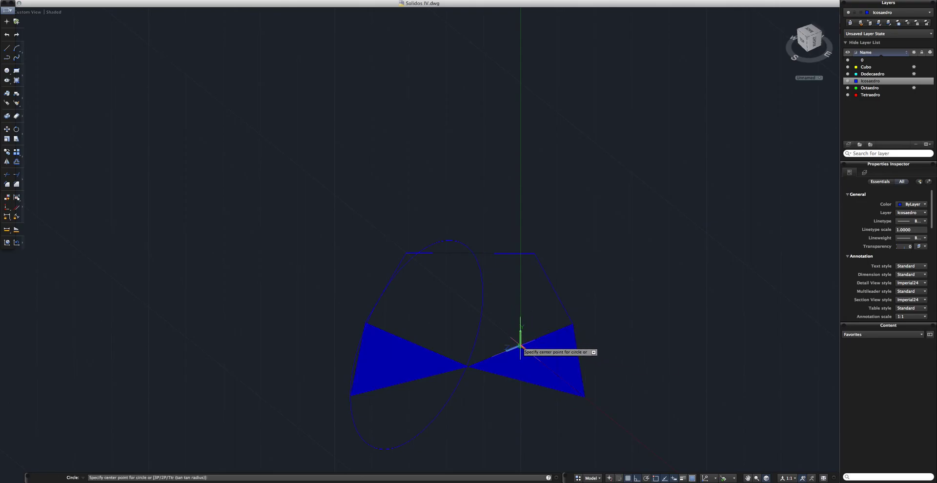
click(521, 345)
click(580, 395)
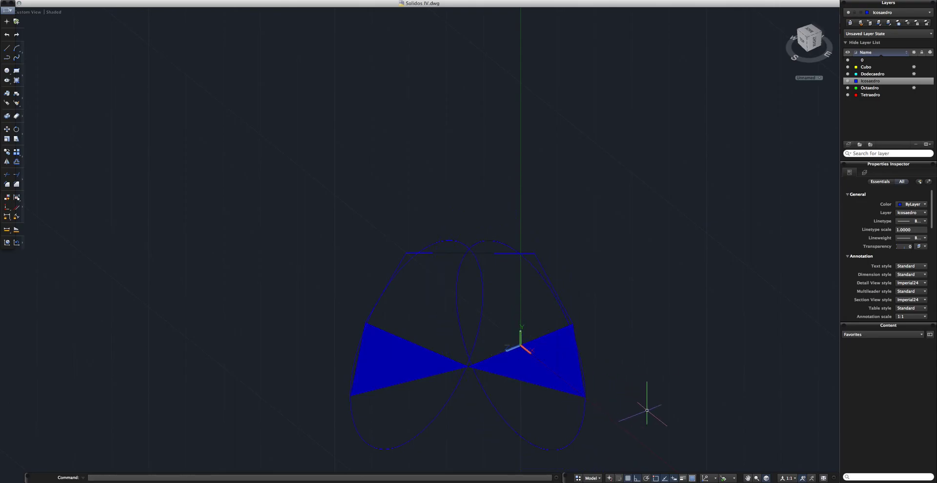
shift+middle_drag(647, 404, 654, 382)
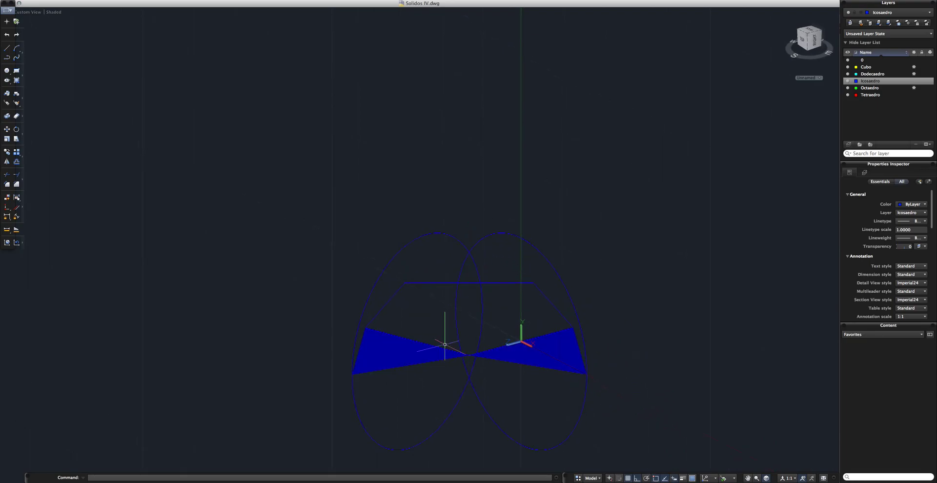
Step: Align the left triangle, keeping its shared tip fixed and raising its corner to the circles' intersection
scroll(440, 376, up, 2)
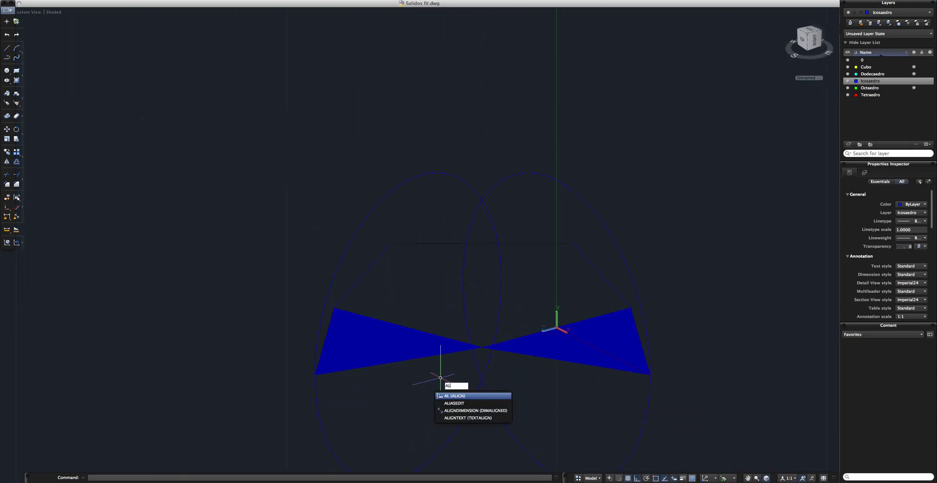
key(Return)
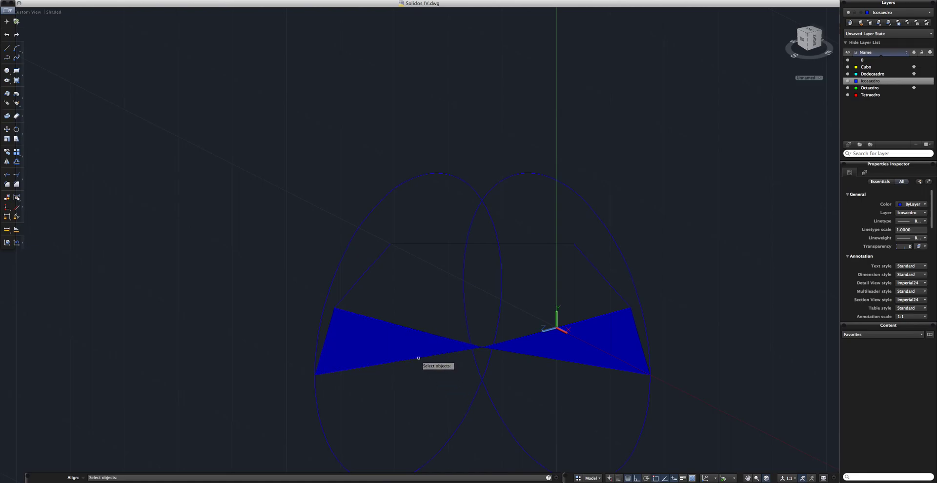
key(Return)
scroll(482, 352, up, 3)
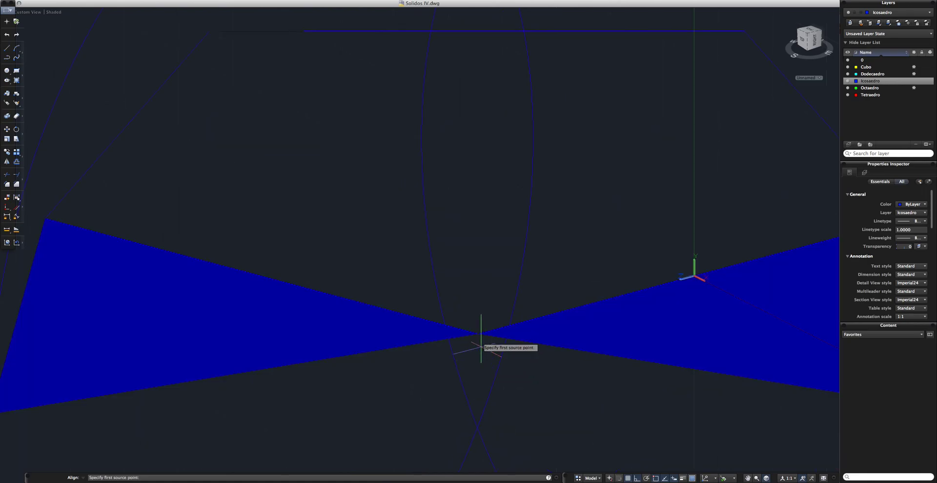
click(479, 335)
click(478, 333)
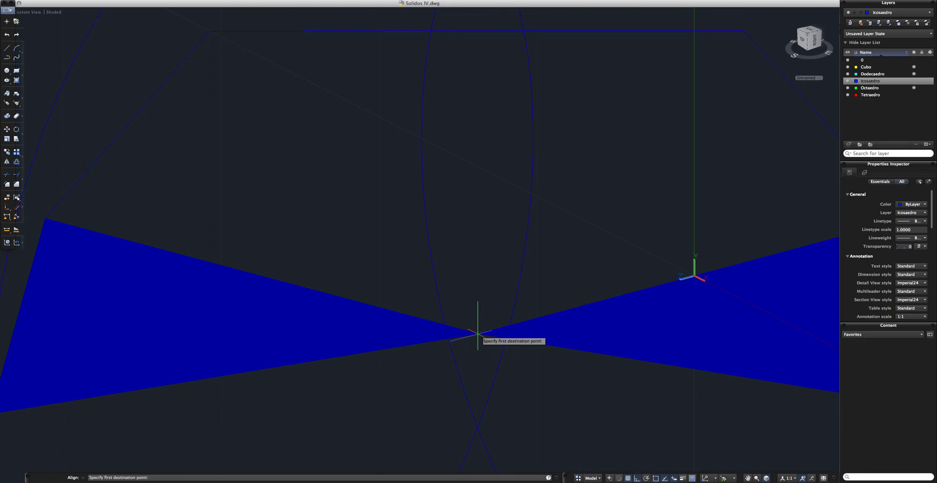
scroll(488, 360, down, 5)
scroll(489, 364, up, 3)
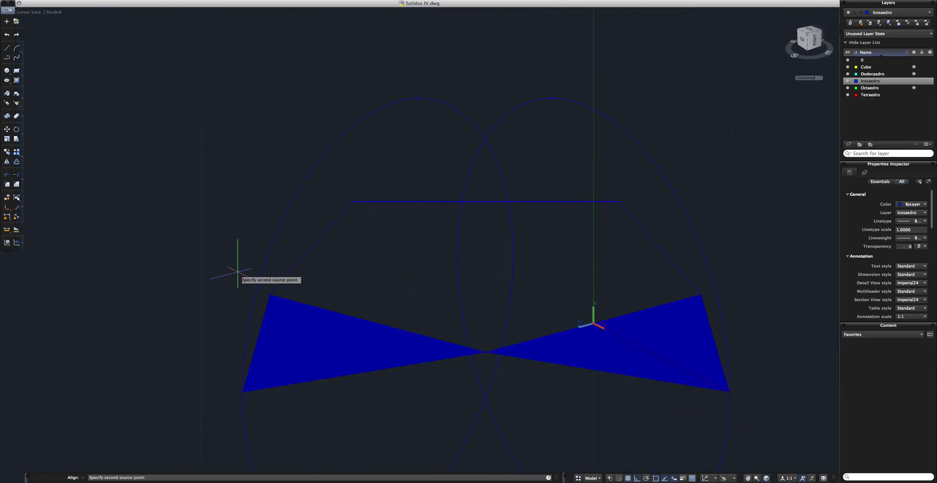
click(270, 294)
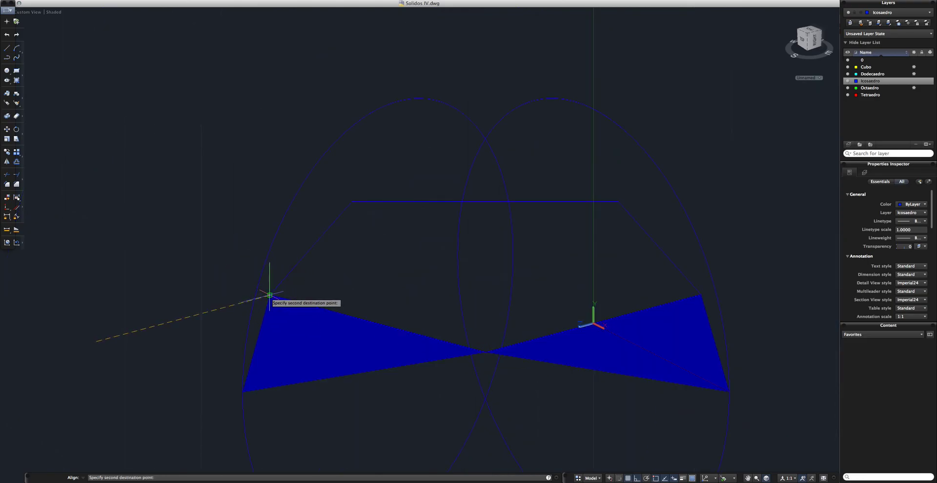
click(270, 294)
click(243, 391)
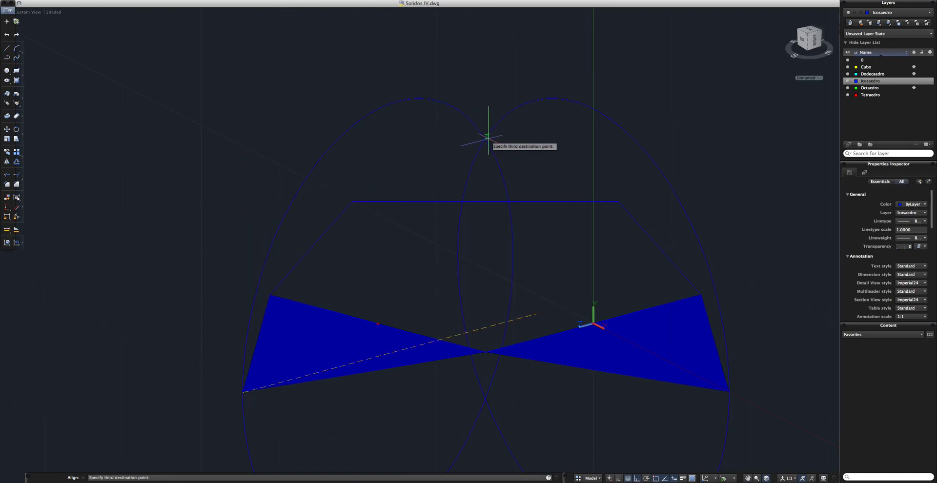
click(485, 139)
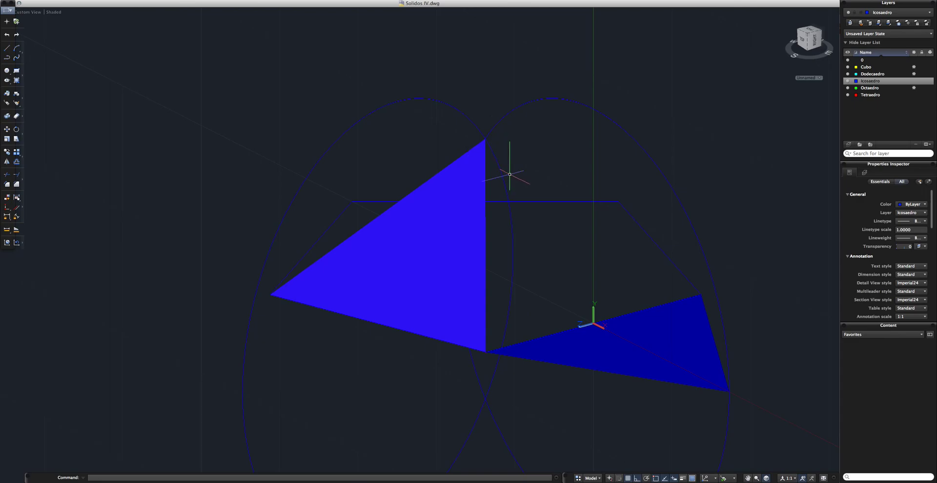
mouse_move(548, 234)
shift+middle_down()
mouse_move(565, 261)
mouse_move(507, 279)
mouse_move(555, 315)
mouse_move(658, 330)
mouse_move(673, 364)
mouse_move(483, 328)
mouse_move(564, 364)
mouse_move(508, 344)
mouse_move(491, 315)
shift+middle_up()
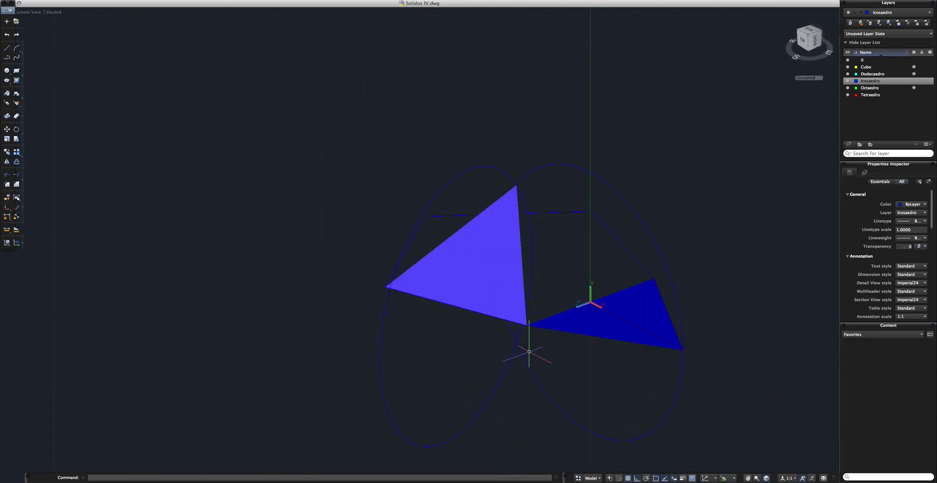
Step: Delete the dark blue triangle and the construction circle
click(638, 324)
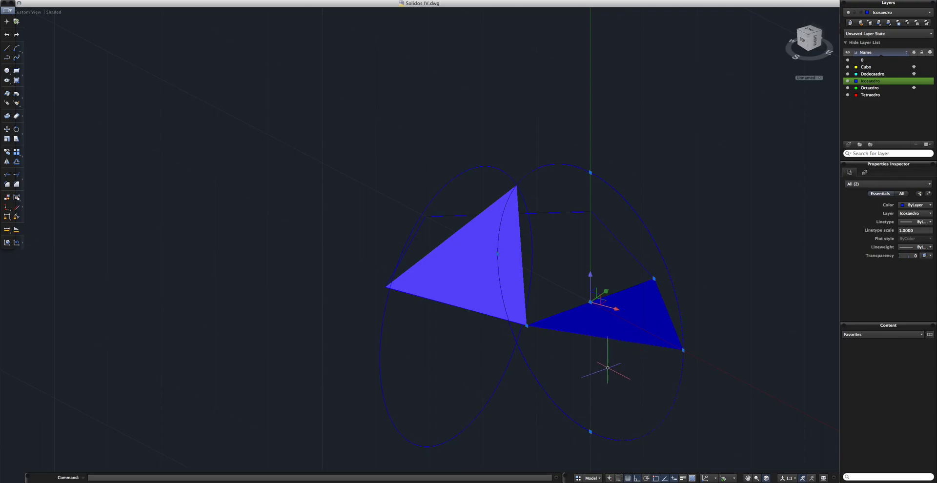
key(Delete)
click(590, 396)
click(390, 333)
key(Delete)
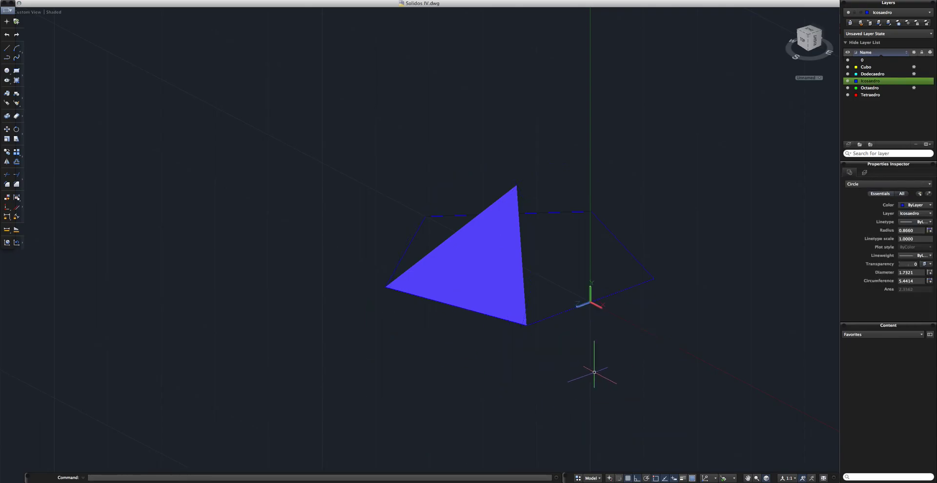
shift+middle_drag(605, 316, 607, 257)
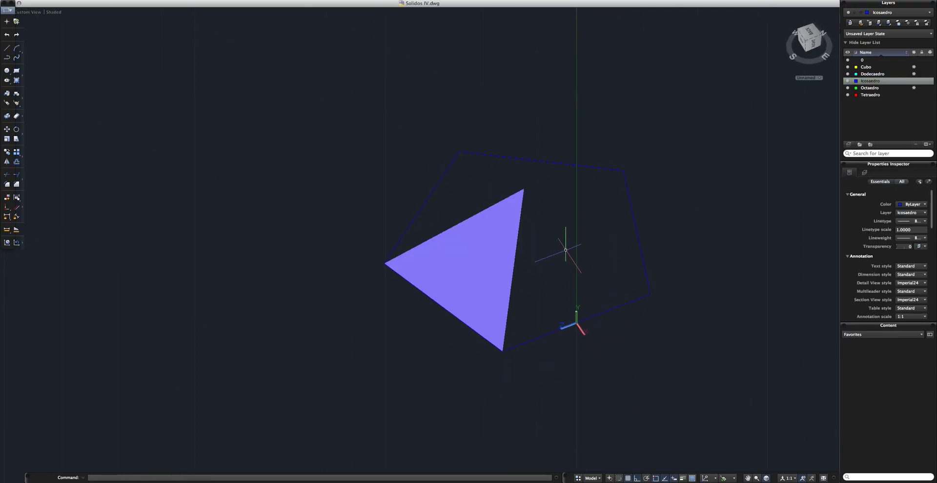
Step: Polar-array the raised triangle around its vertex with ARRAYCLASSIC, 5 items over 360°
text(y)
key(Down)
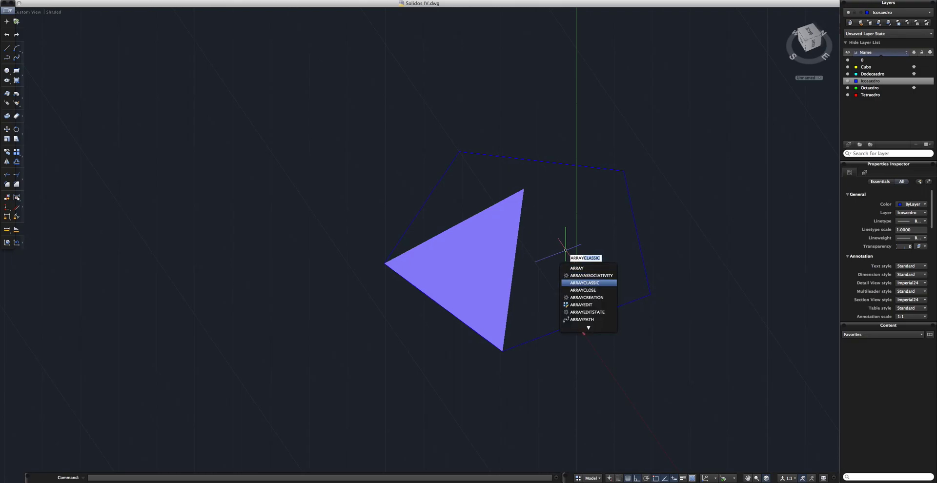
key(Return)
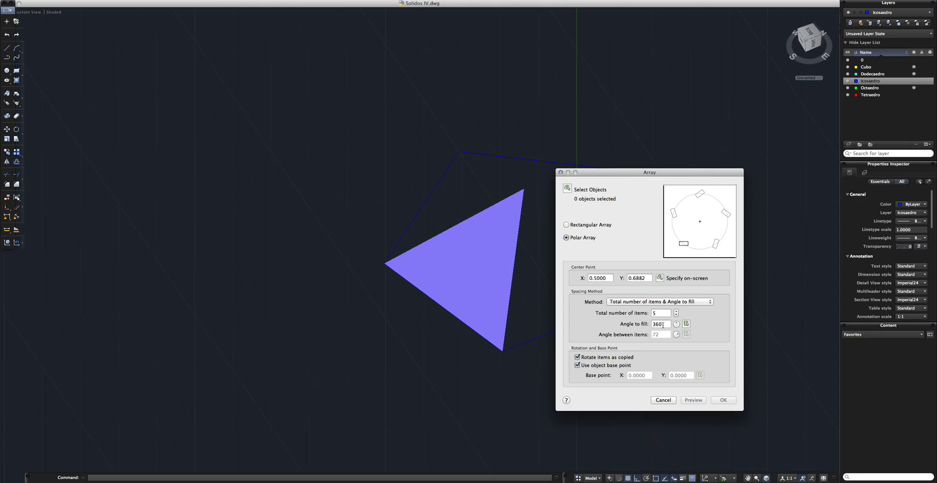
click(566, 188)
click(520, 214)
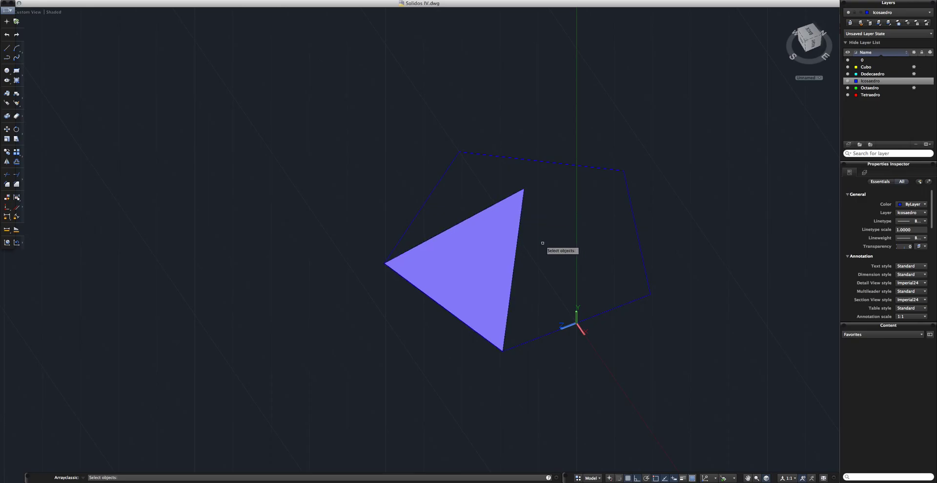
key(Return)
click(659, 278)
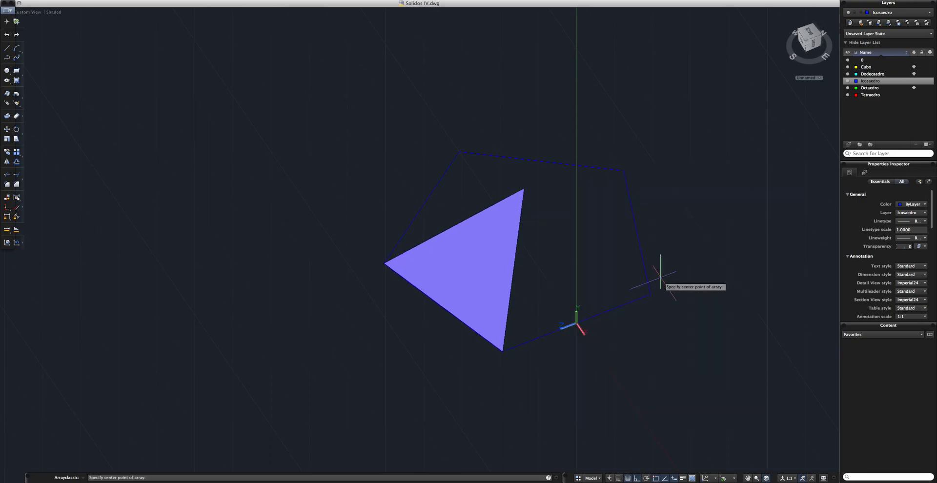
click(523, 189)
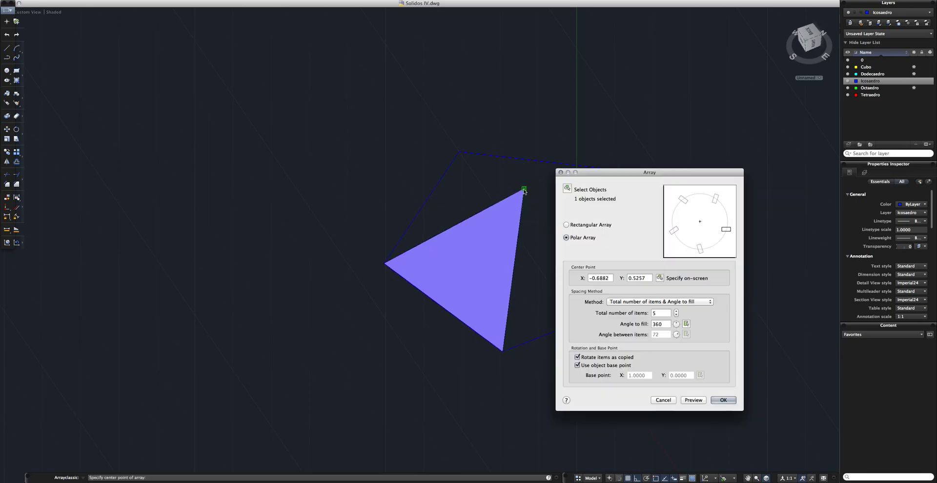
click(724, 400)
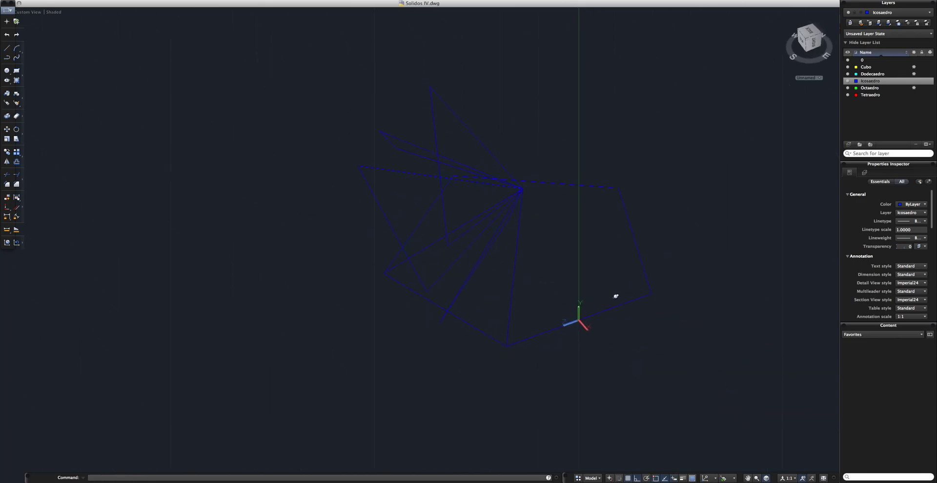
shift+middle_drag(550, 273, 544, 275)
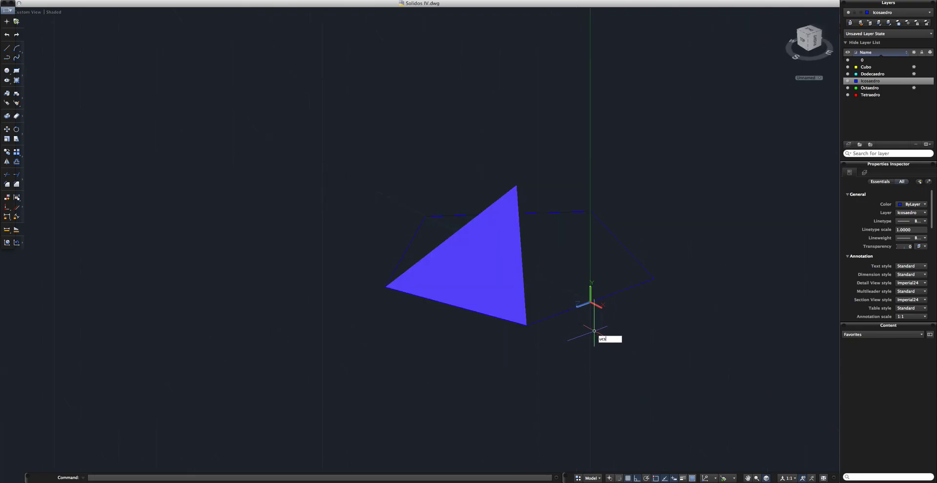
Step: Reset the UCS to World, then classic-array the triangle 5 times around its top vertex over 360°
key(Return)
key(Return)
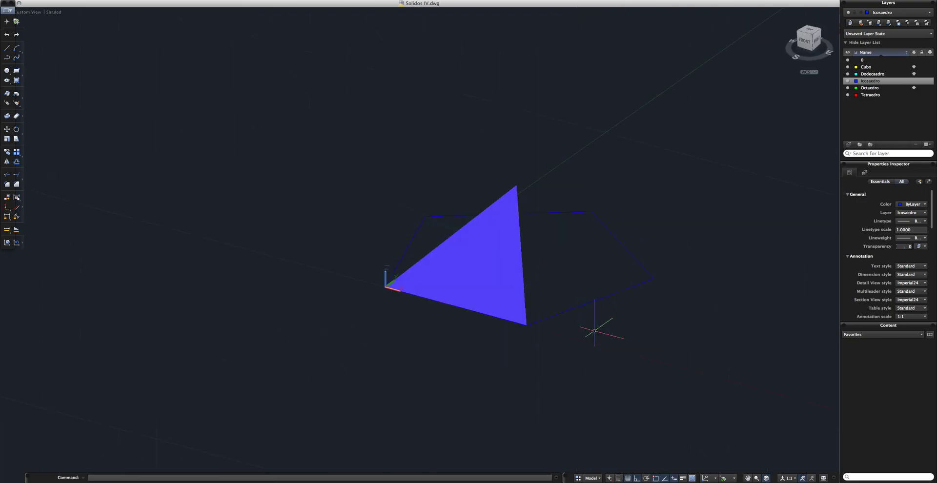
shift+middle_drag(572, 289, 525, 346)
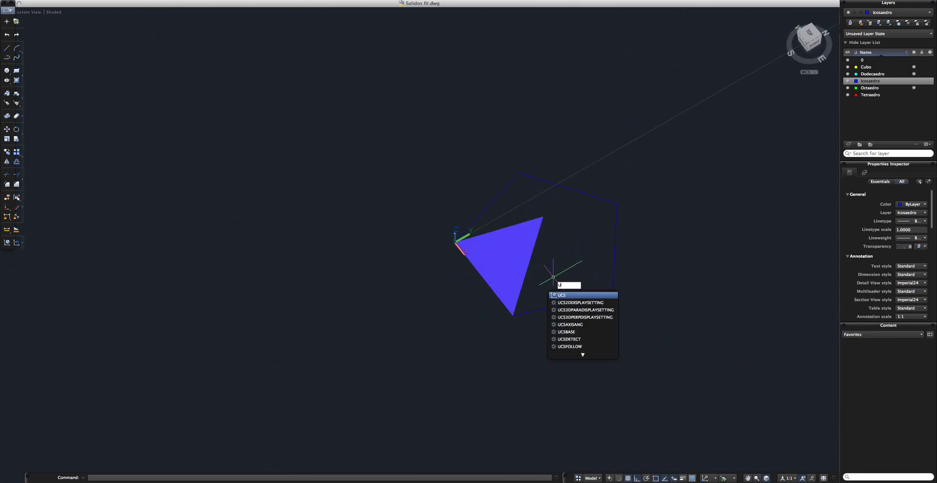
key(BackSpace)
key(BackSpace)
key(BackSpace)
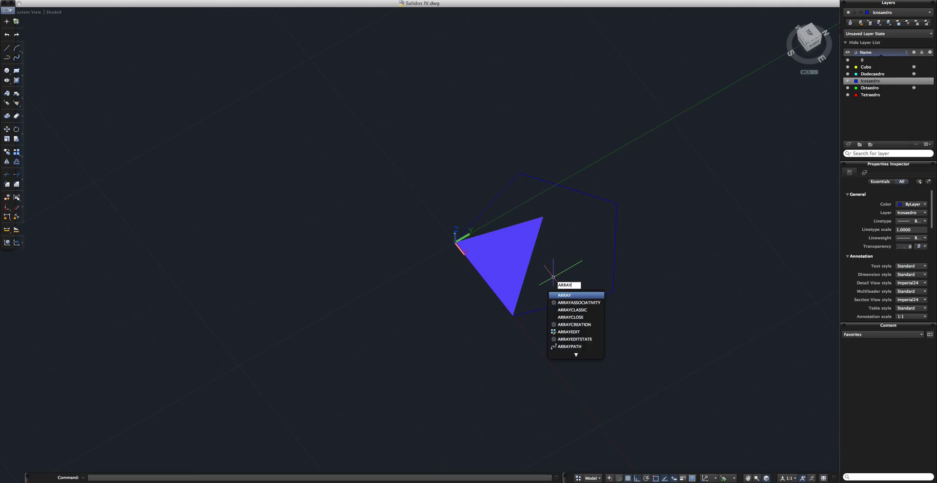
key(Down)
key(Down)
key(Return)
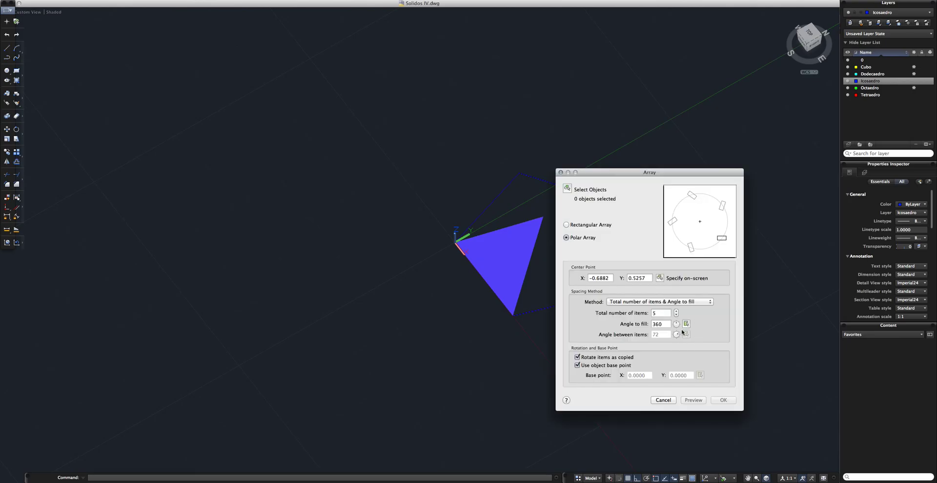
click(567, 188)
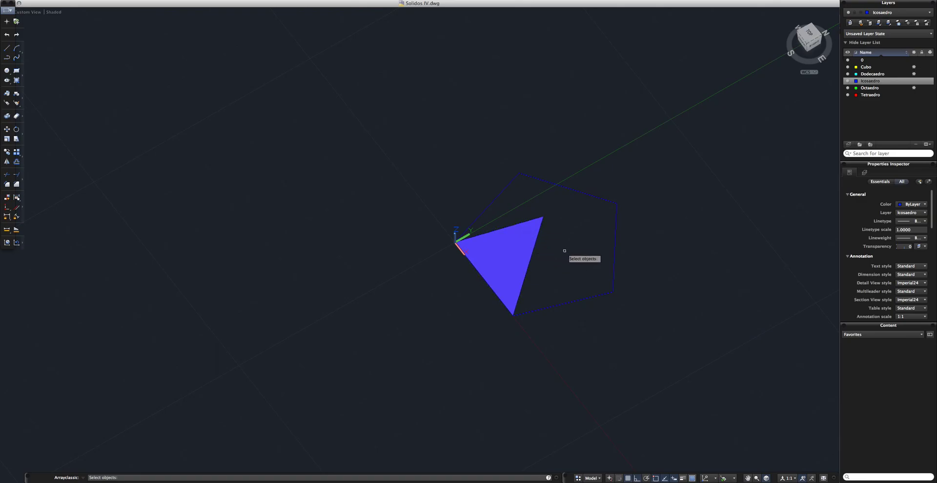
key(Return)
click(661, 273)
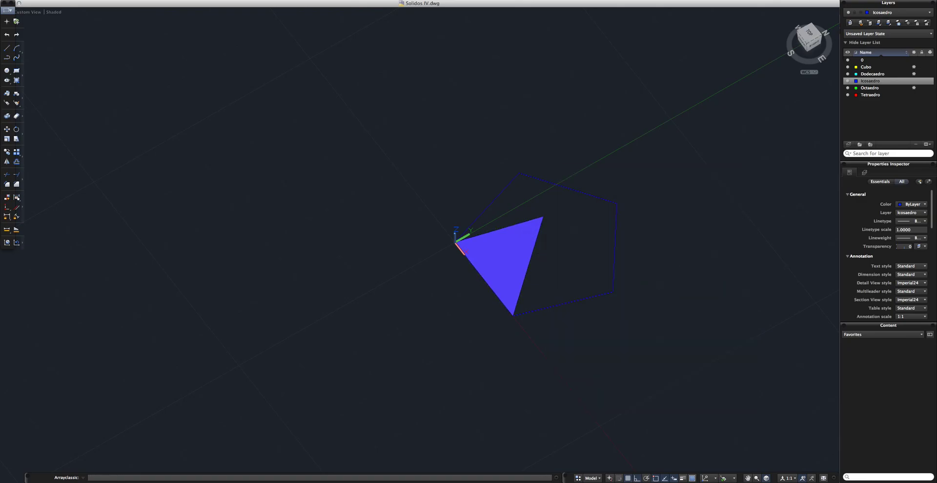
click(542, 216)
click(724, 400)
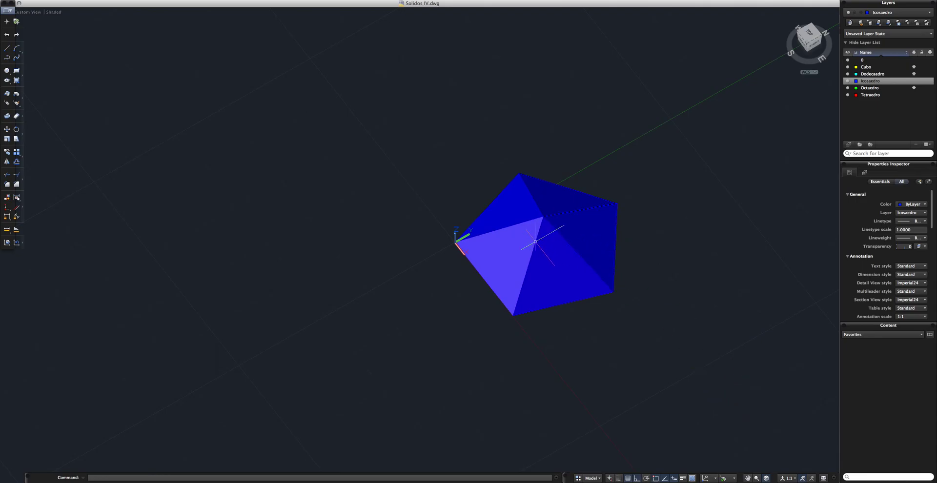
shift+middle_drag(717, 382, 652, 257)
mouse_move(628, 293)
shift+middle_down()
mouse_move(554, 225)
mouse_move(469, 239)
mouse_move(644, 331)
mouse_move(592, 270)
mouse_move(610, 229)
shift+middle_up()
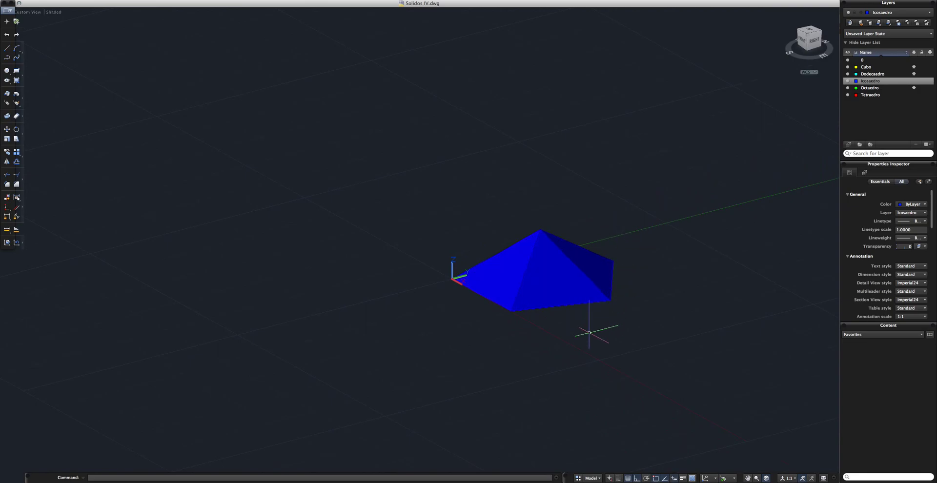
Step: Select the pyramid, deselect the five faces, and erase the pentagon base outline
mouse_move(592, 328)
shift+middle_down()
mouse_move(575, 313)
mouse_move(576, 228)
shift+middle_up()
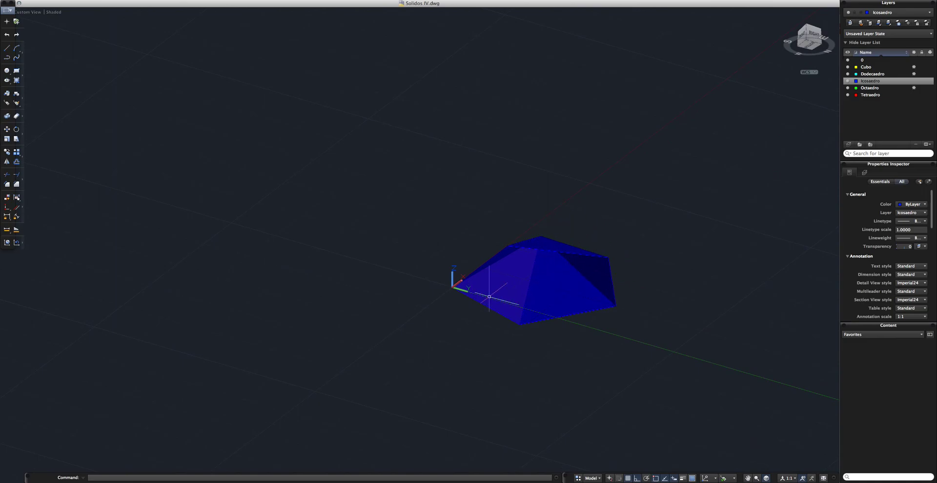
drag(576, 356, 445, 143)
shift+middle_drag(596, 231, 598, 253)
shift+click(571, 264)
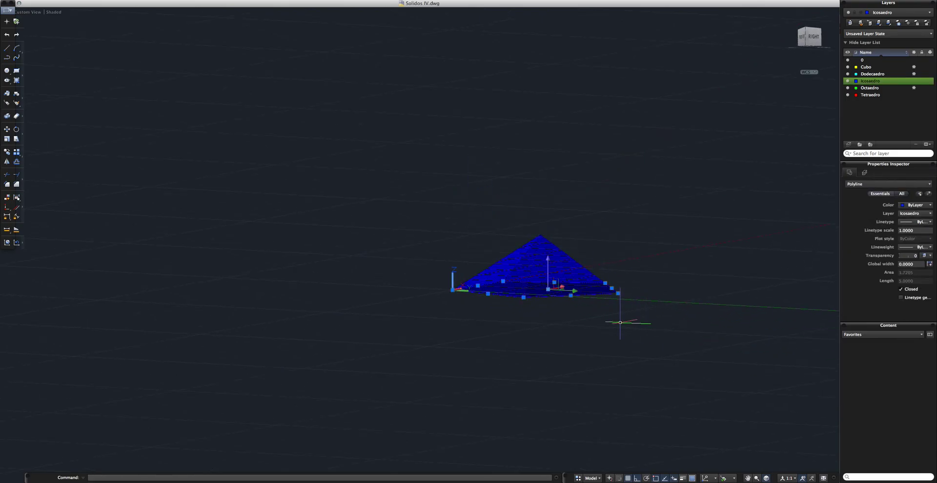
key(Escape)
mouse_move(623, 313)
shift+middle_down()
mouse_move(592, 301)
mouse_move(600, 274)
mouse_move(594, 337)
mouse_move(630, 397)
mouse_move(600, 412)
mouse_move(560, 288)
mouse_move(561, 309)
shift+middle_up()
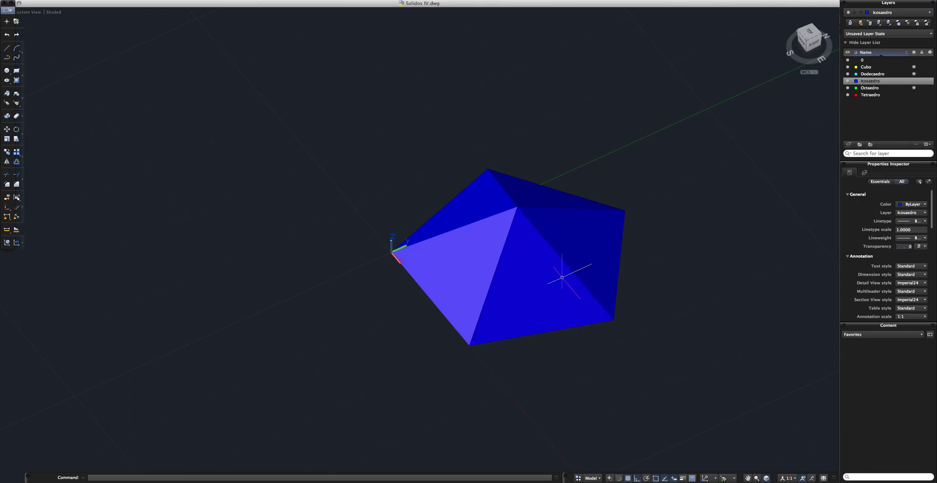
Step: Delete one triangular face of the pyramid
mouse_move(577, 257)
shift+middle_down()
mouse_move(619, 312)
mouse_move(581, 263)
shift+middle_up()
drag(435, 356, 360, 285)
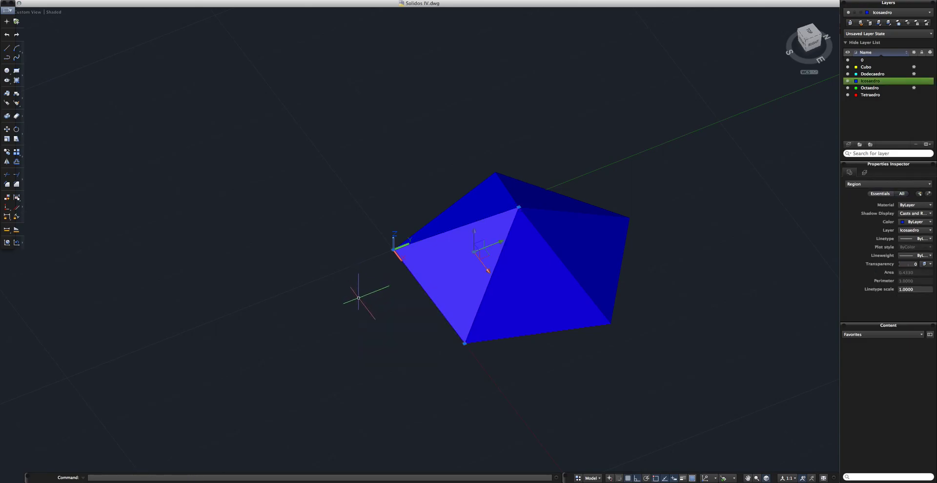
key(Delete)
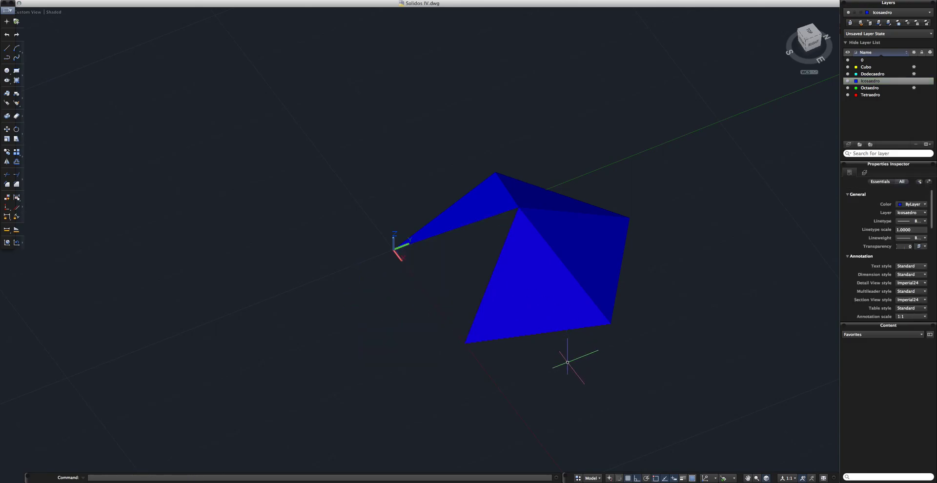
shift+middle_drag(456, 230, 464, 258)
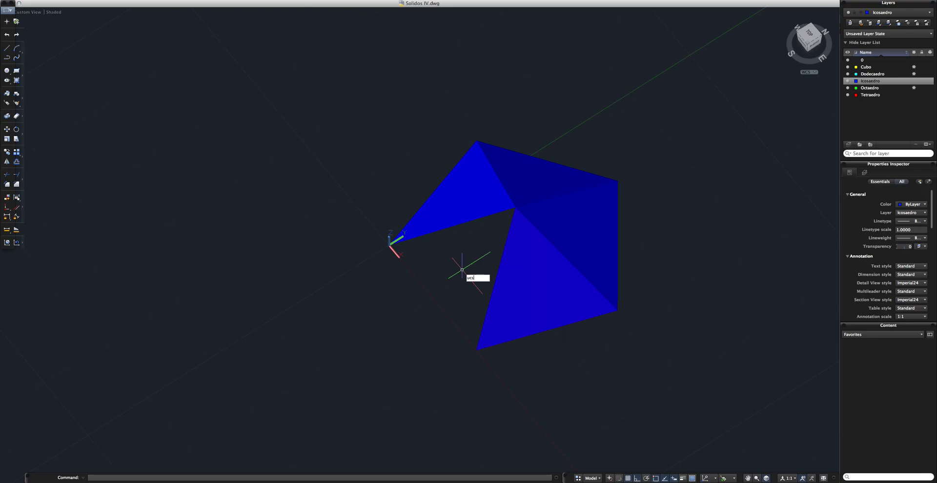
Step: Define a UCS at the left base corner, X toward the apex intersection, XY through the lower-right corner
key(Return)
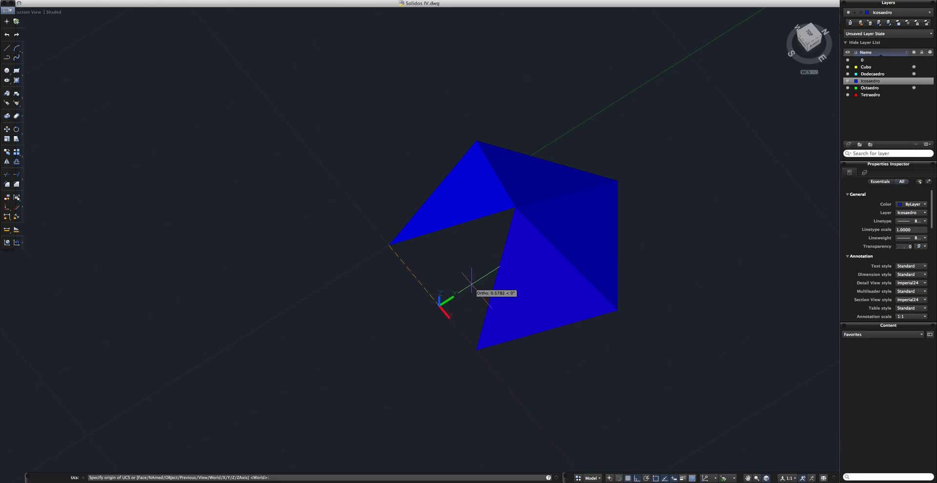
click(389, 245)
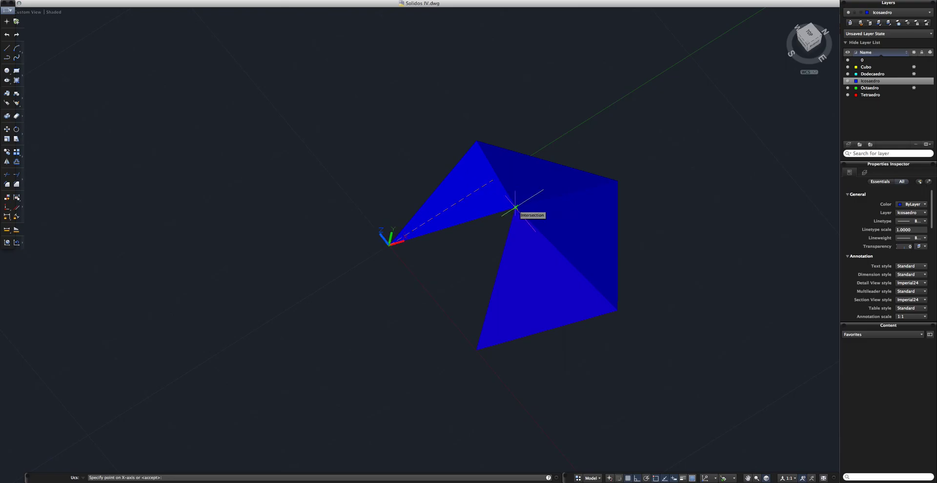
click(515, 207)
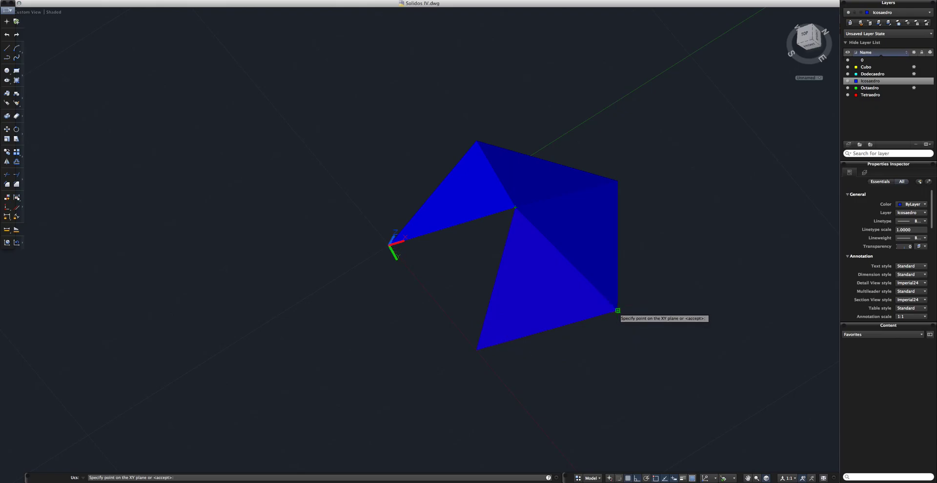
click(618, 311)
mouse_move(464, 278)
shift+middle_down()
mouse_move(482, 221)
mouse_move(449, 265)
shift+middle_up()
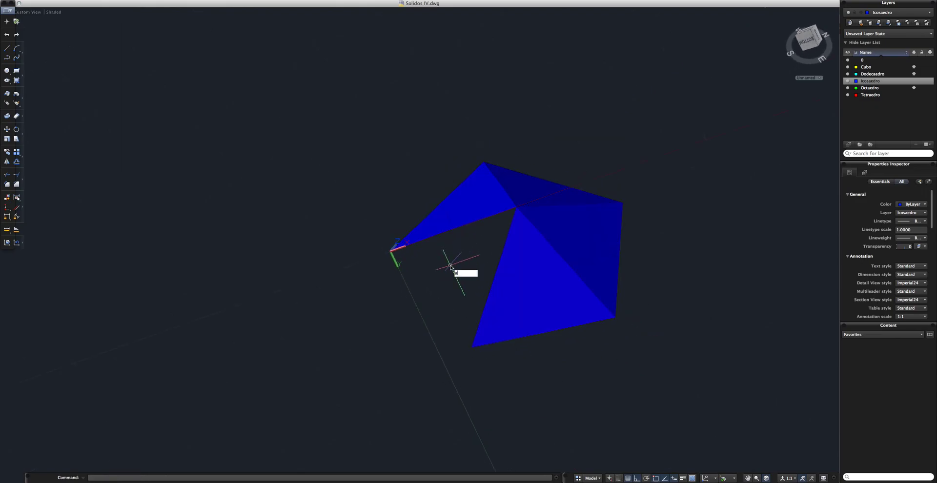
Step: Set up a five-item, 360° classic polar array of the blue face, centred on its lower vertex (0.5000, 0.6882)
key(Down)
key(Down)
key(Down)
key(Down)
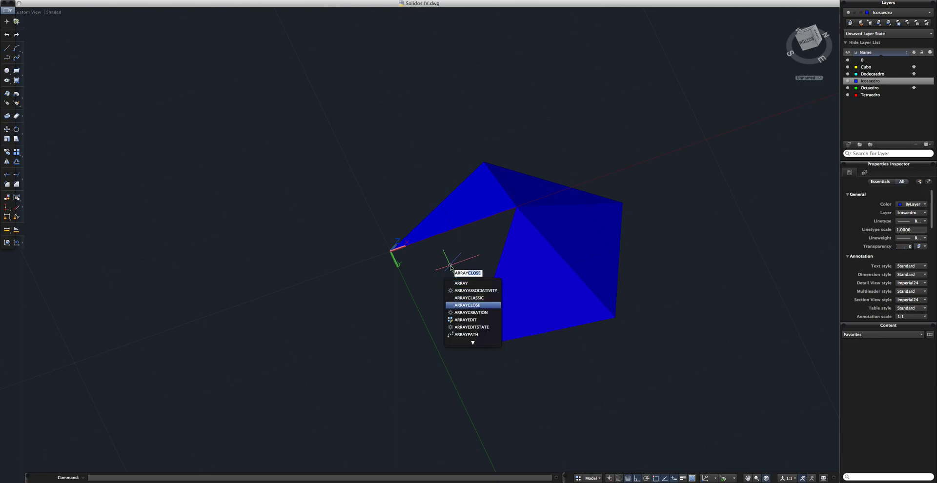
key(Up)
key(Up)
key(Return)
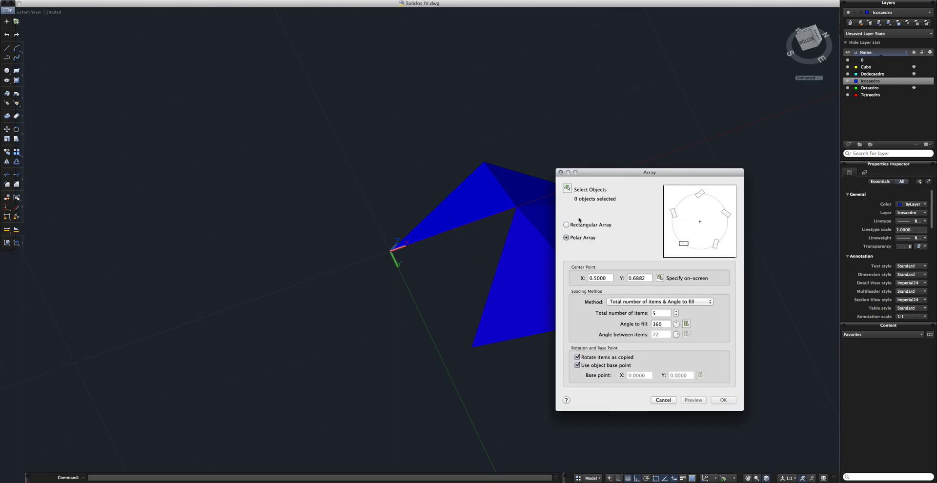
click(566, 189)
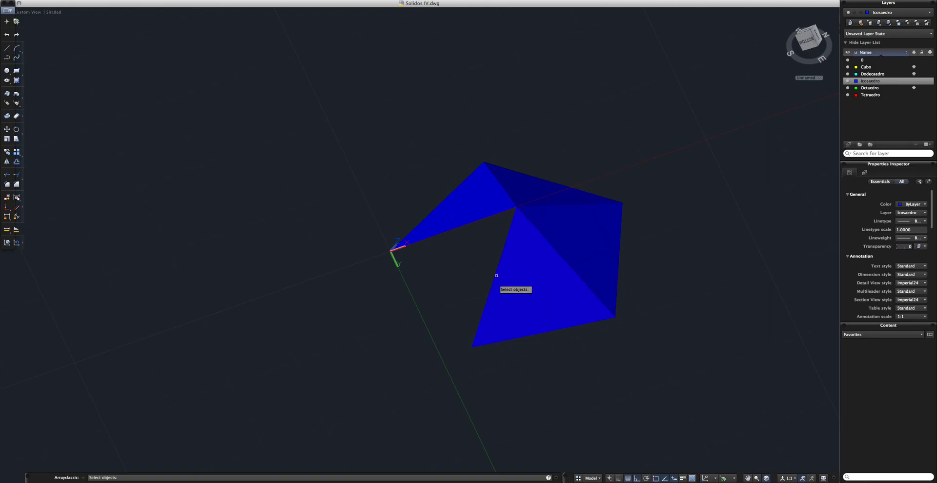
click(515, 288)
key(Return)
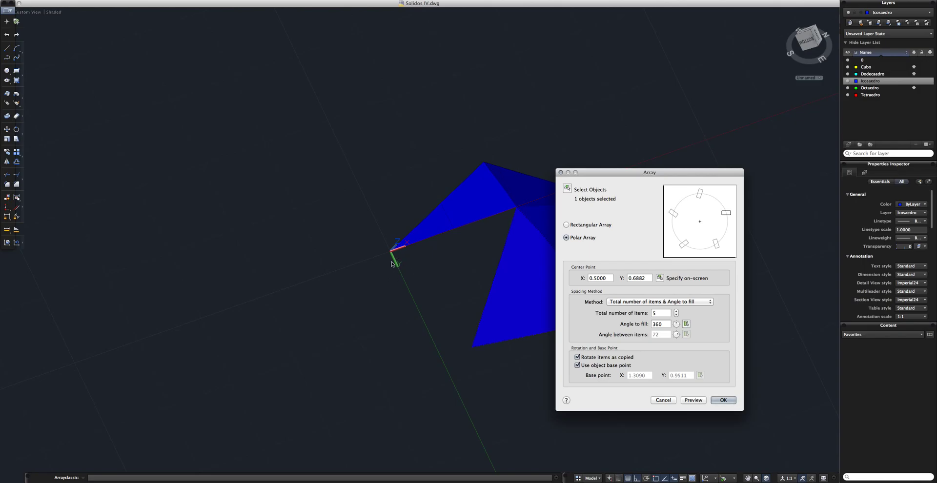
click(659, 279)
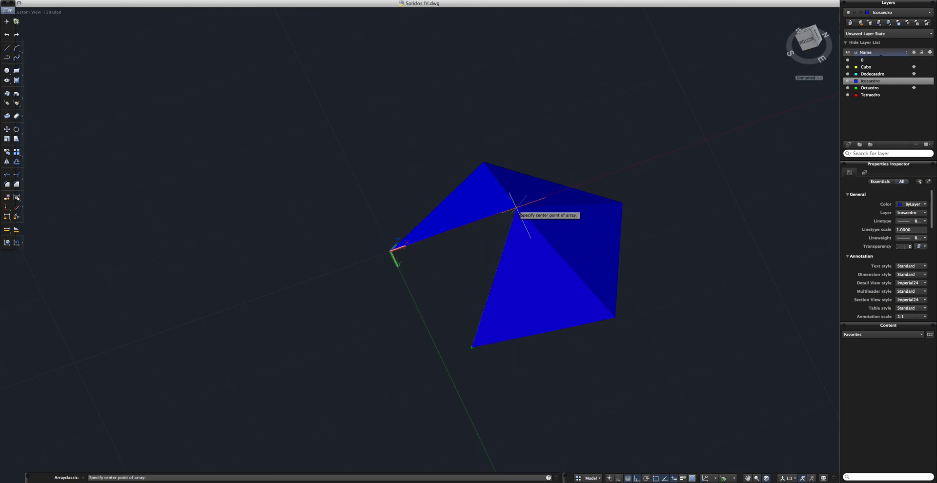
click(472, 348)
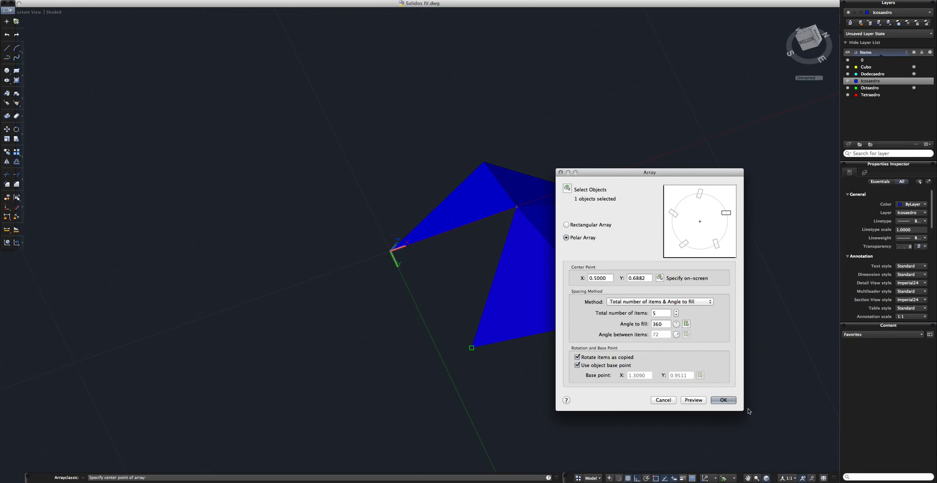
Step: Create the polar array of faces and orbit to view the icosahedron's underside
click(724, 400)
scroll(627, 283, down, 2)
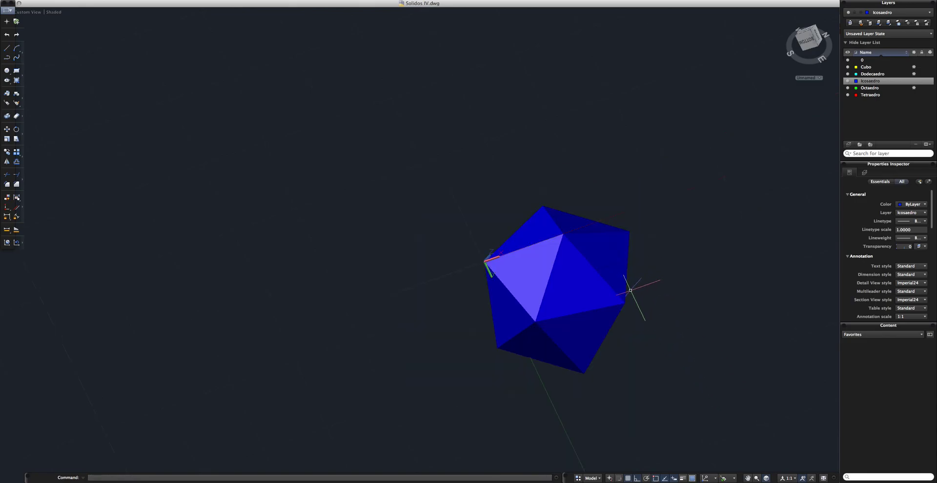
scroll(626, 294, up, 5)
mouse_move(626, 293)
shift+middle_down()
mouse_move(623, 264)
mouse_move(692, 300)
mouse_move(698, 336)
mouse_move(684, 309)
mouse_move(677, 229)
mouse_move(600, 232)
mouse_move(621, 306)
mouse_move(680, 320)
shift+middle_up()
scroll(619, 236, down, 3)
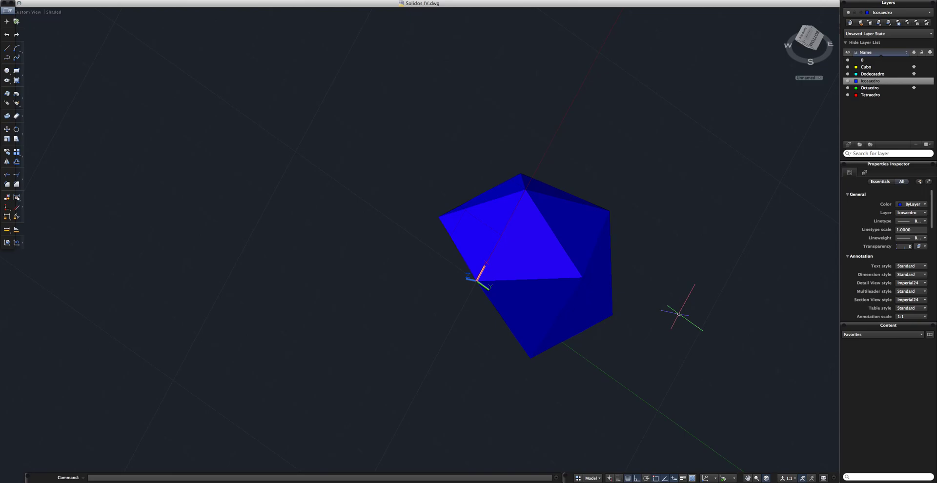
scroll(679, 314, up, 3)
scroll(680, 320, down, 2)
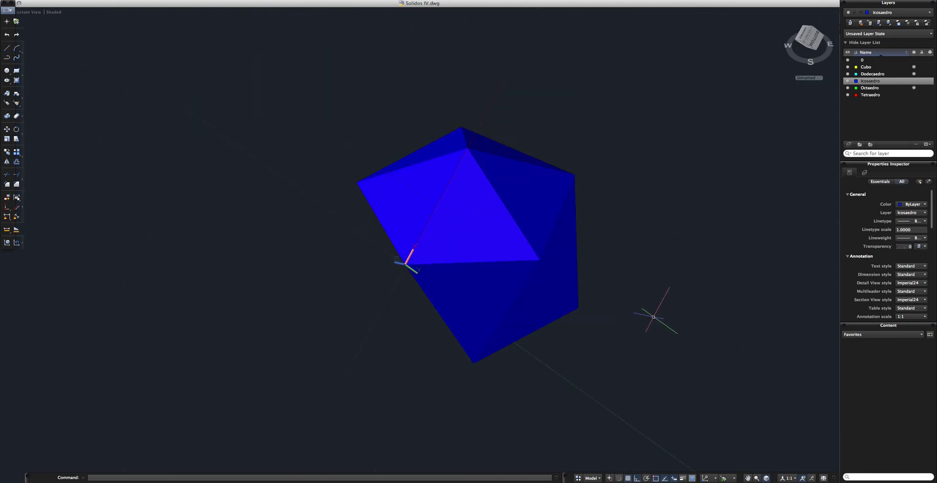
Step: Orbit and zoom around the partial icosahedron to inspect it from the front and other sides
shift+middle_drag(658, 317, 624, 254)
mouse_move(410, 244)
shift+middle_down()
mouse_move(412, 236)
mouse_move(556, 259)
mouse_move(609, 315)
mouse_move(376, 234)
mouse_move(349, 195)
shift+middle_up()
mouse_move(492, 291)
shift+middle_down()
mouse_move(562, 307)
mouse_move(521, 317)
mouse_move(577, 365)
shift+middle_up()
shift+middle_drag(580, 321, 569, 311)
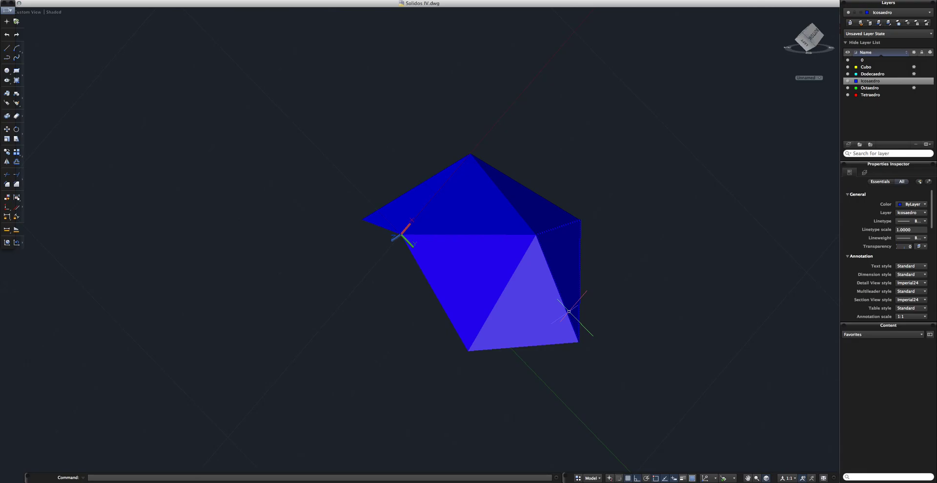
scroll(491, 337, up, 4)
shift+middle_drag(493, 339, 501, 305)
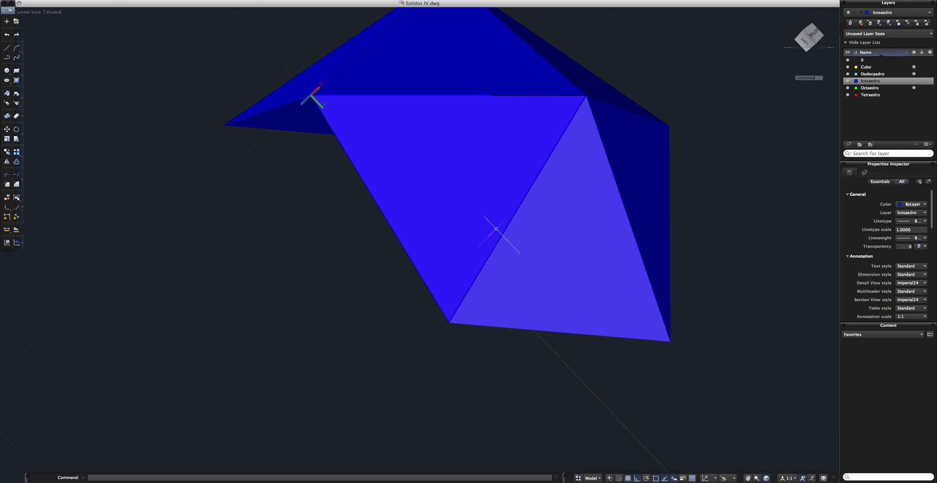
scroll(496, 229, down, 5)
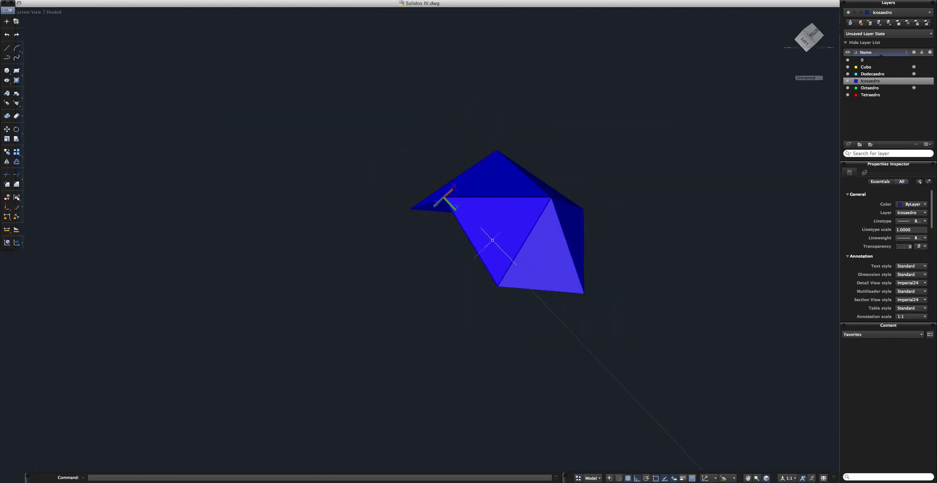
scroll(492, 240, up, 2)
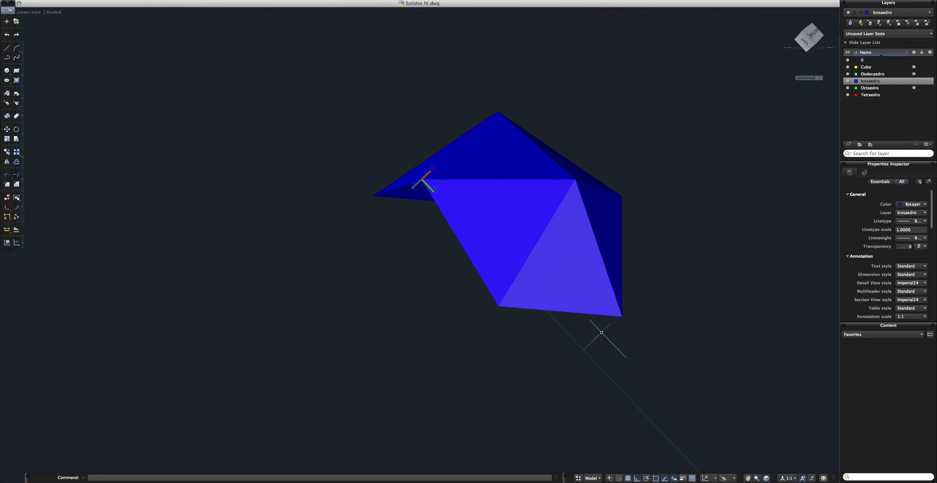
mouse_move(648, 330)
shift+middle_down()
mouse_move(598, 346)
mouse_move(540, 326)
mouse_move(517, 279)
shift+middle_up()
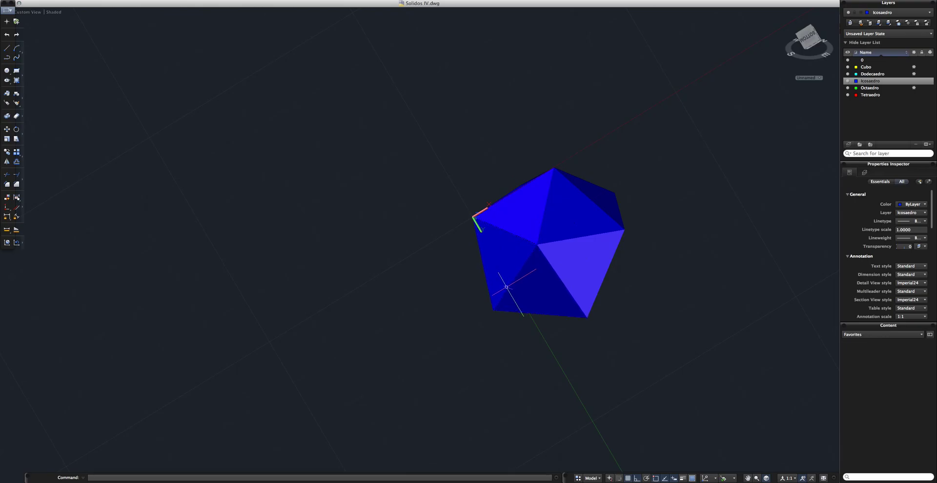
scroll(506, 287, up, 3)
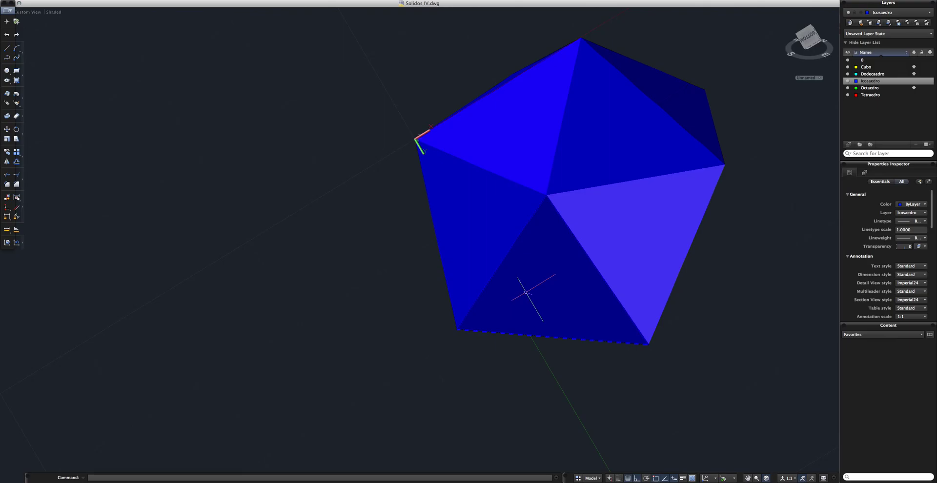
Step: Select the front triangular face of the partial icosahedron and delete it
mouse_move(526, 292)
shift+middle_down()
mouse_move(567, 303)
mouse_move(680, 251)
mouse_move(620, 228)
mouse_move(591, 302)
mouse_move(583, 297)
shift+middle_up()
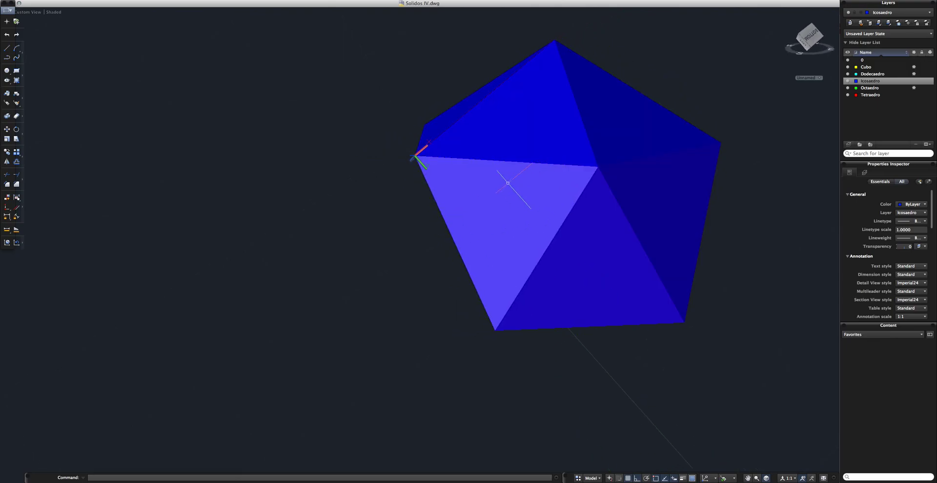
click(464, 314)
click(401, 230)
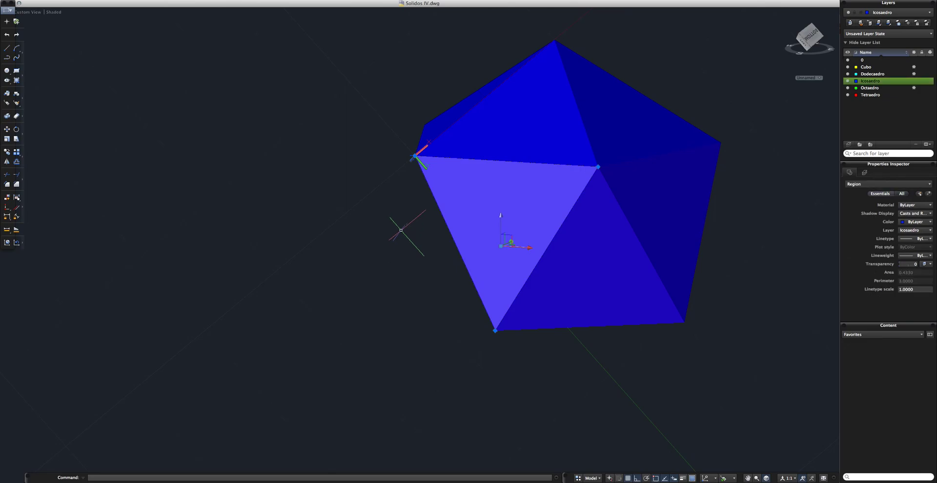
key(Delete)
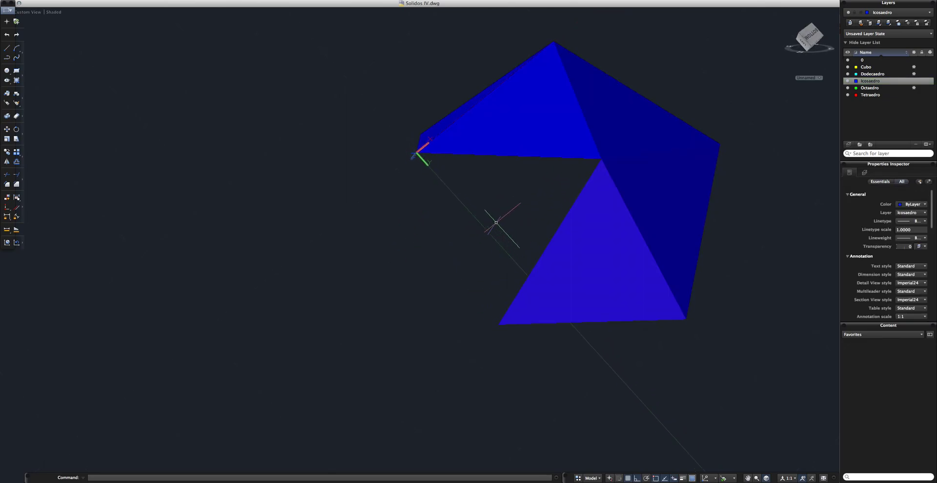
Step: Reset the coordinate system to World while looking into the opening
shift+middle_drag(493, 221, 492, 222)
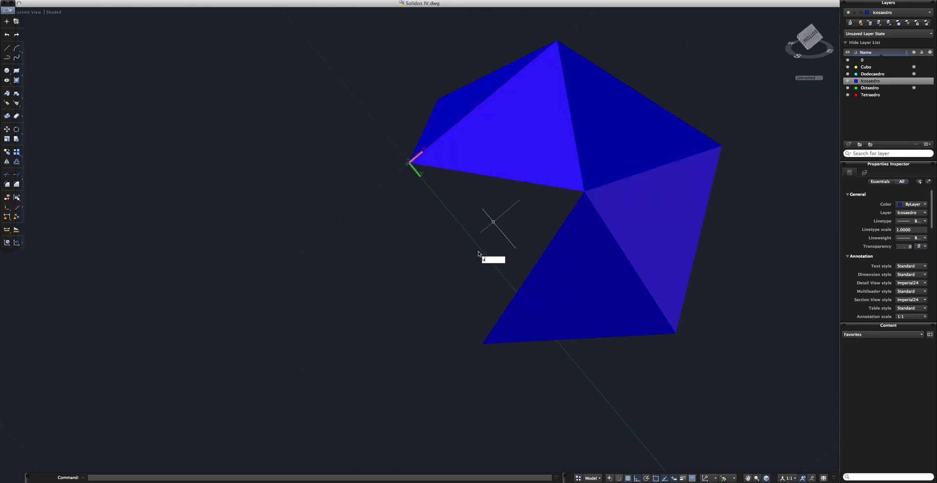
key(Return)
key(Return)
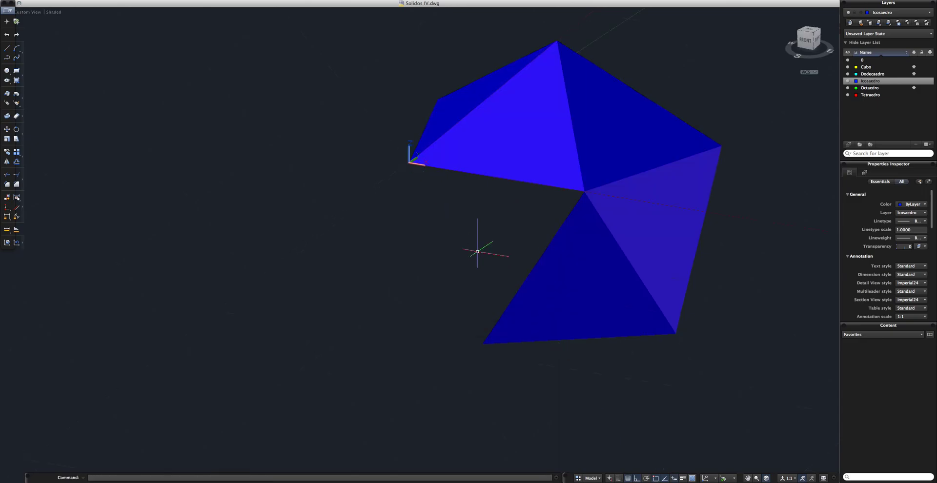
shift+middle_drag(478, 244, 506, 234)
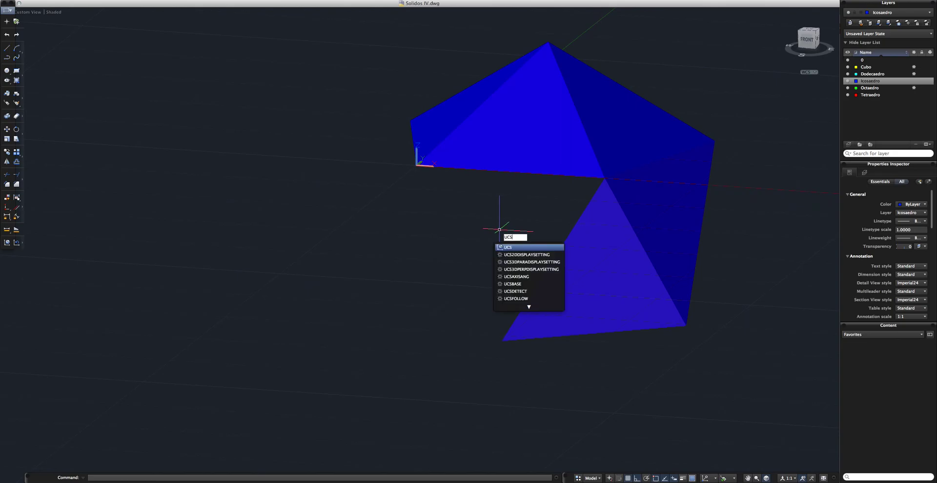
Step: Define a UCS with origin at the gap's left corner, X toward the central vertex, XY through the lower-right vertex
key(Return)
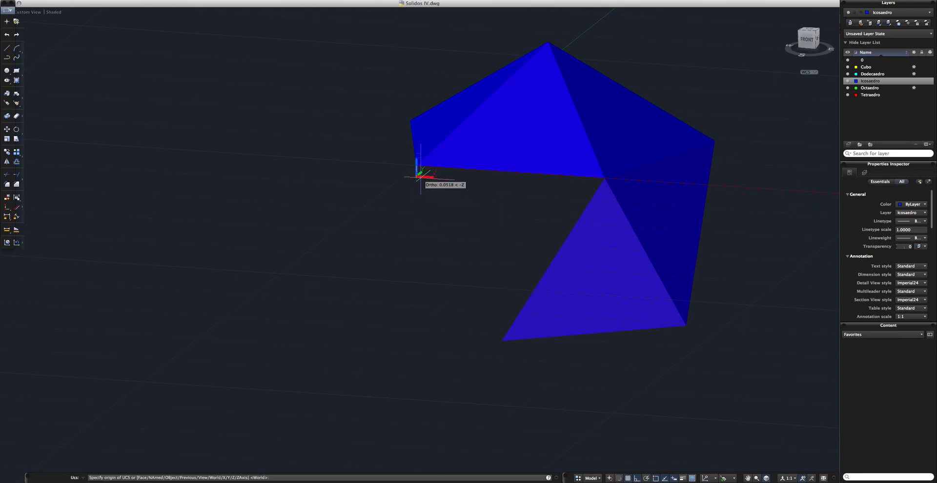
click(416, 165)
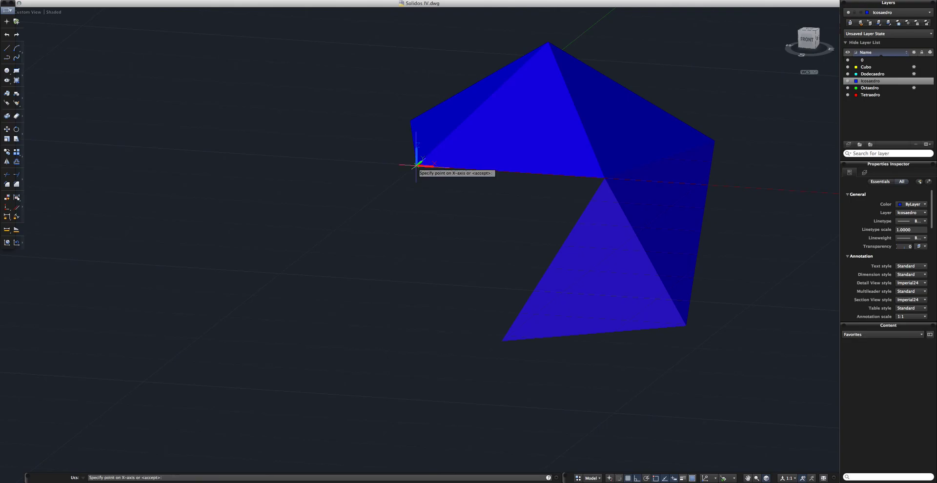
click(605, 178)
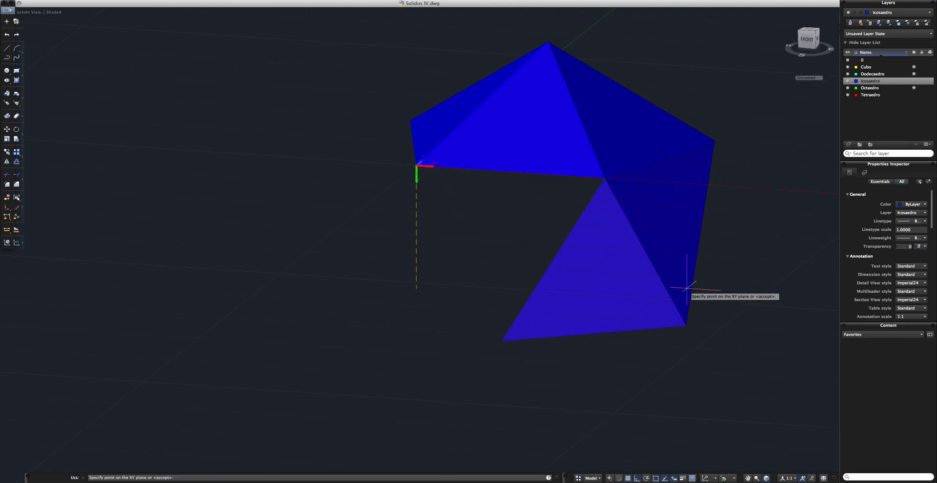
click(686, 324)
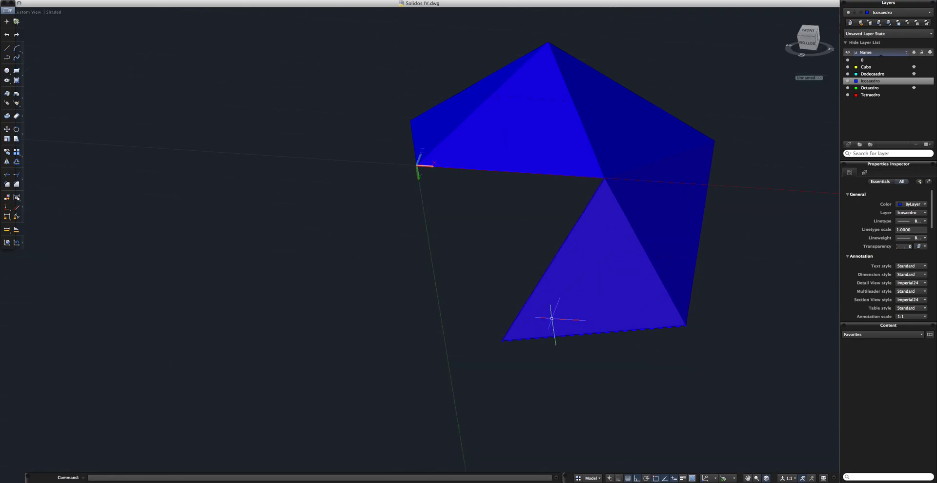
mouse_move(550, 318)
shift+middle_down()
mouse_move(583, 305)
mouse_move(600, 323)
shift+middle_up()
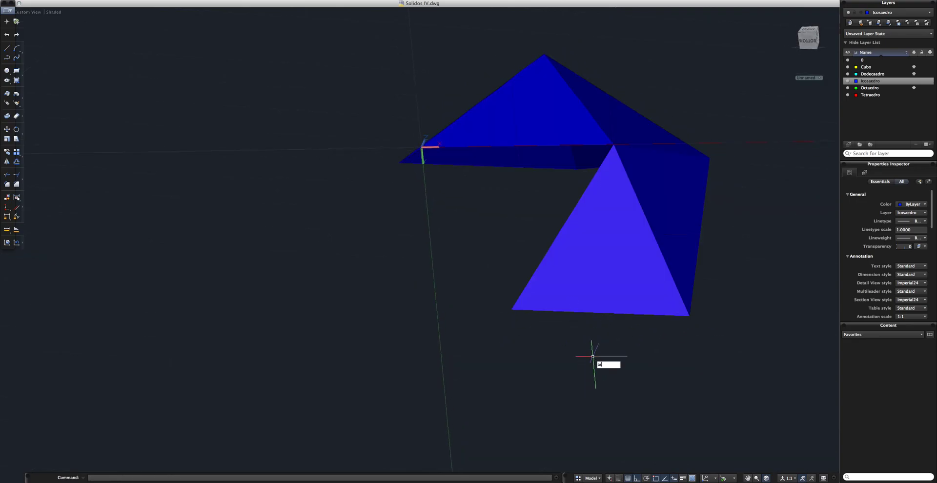
key(Down)
key(Down)
Step: Polar-array the lower triangular pyramid into 5 copies over 360° centred on its corner
key(Return)
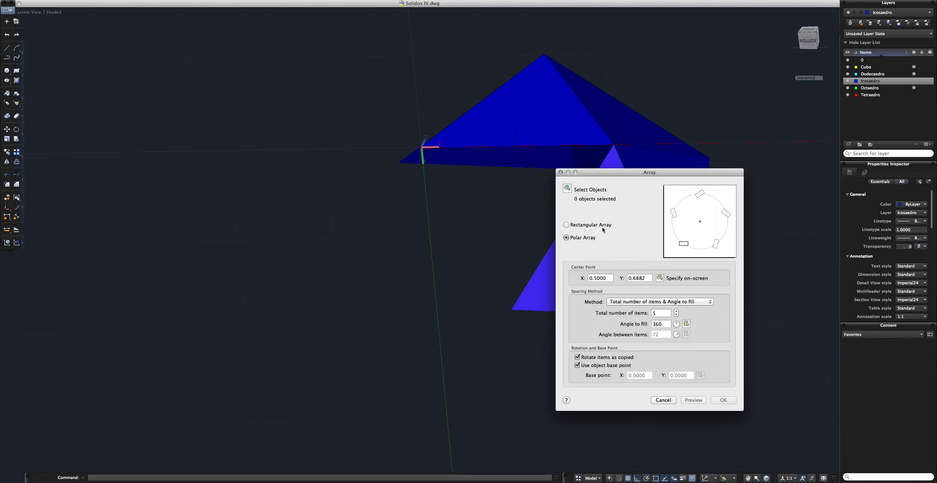
click(567, 189)
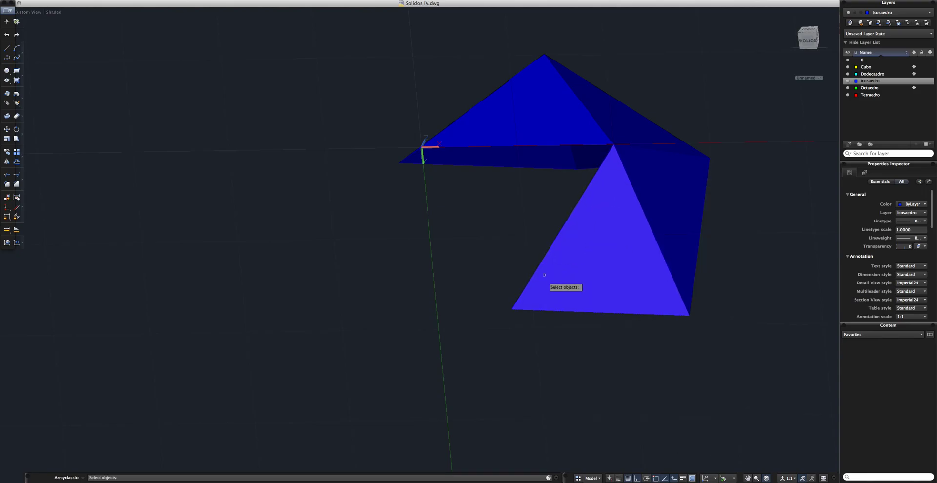
click(559, 314)
key(Return)
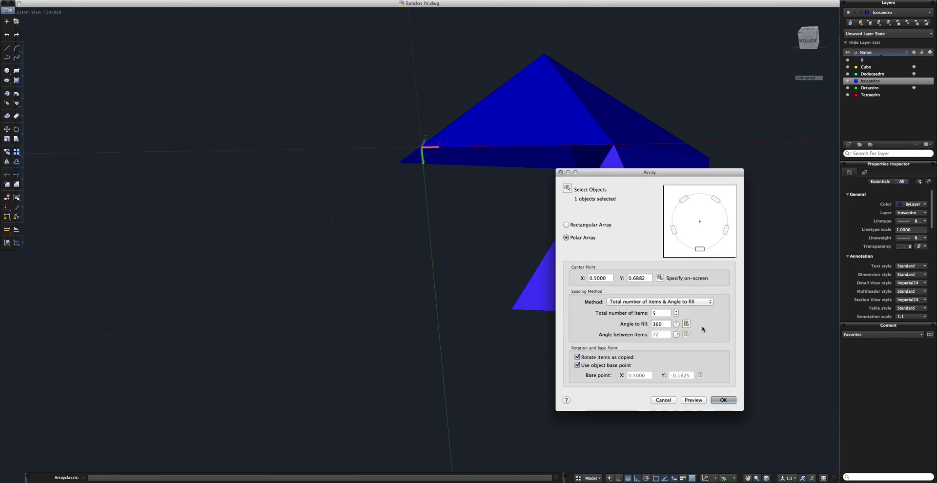
click(659, 278)
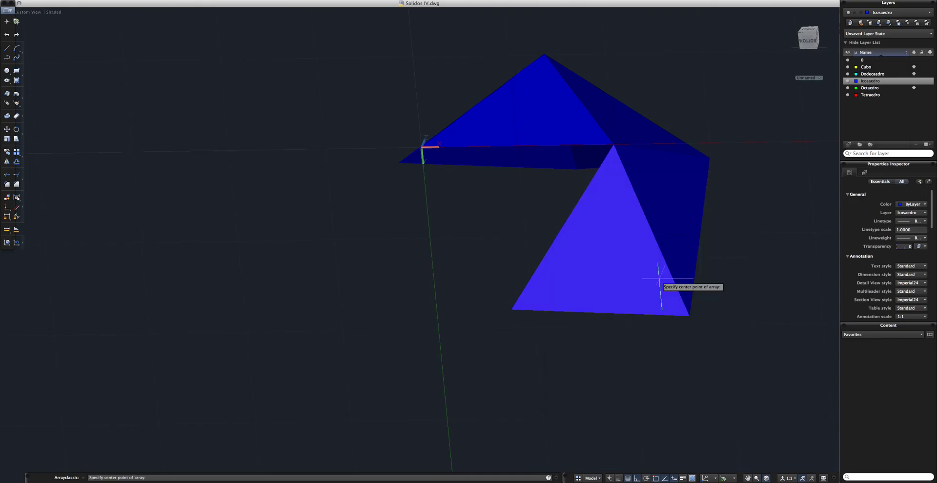
click(511, 310)
click(721, 398)
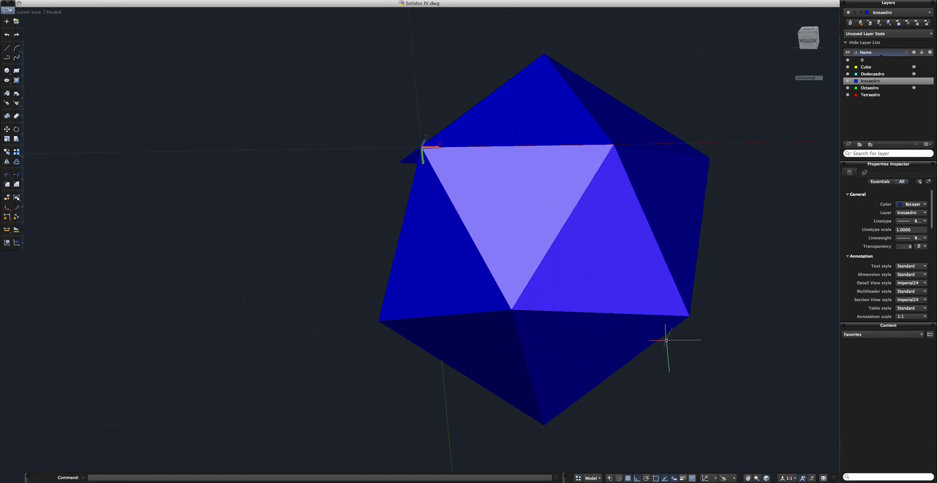
Step: Orbit around the icosahedron and reset the coordinate system to World
mouse_move(725, 338)
shift+middle_down()
mouse_move(647, 374)
mouse_move(600, 368)
mouse_move(606, 278)
mouse_move(579, 261)
mouse_move(412, 268)
shift+middle_up()
scroll(606, 278, down, 5)
mouse_move(556, 292)
shift+middle_down()
mouse_move(552, 256)
mouse_move(621, 305)
mouse_move(548, 360)
mouse_move(554, 331)
shift+middle_up()
mouse_move(596, 273)
shift+middle_down()
mouse_move(621, 262)
mouse_move(610, 235)
mouse_move(634, 290)
mouse_move(610, 253)
mouse_move(512, 234)
mouse_move(592, 234)
mouse_move(627, 259)
mouse_move(506, 272)
mouse_move(488, 219)
shift+middle_up()
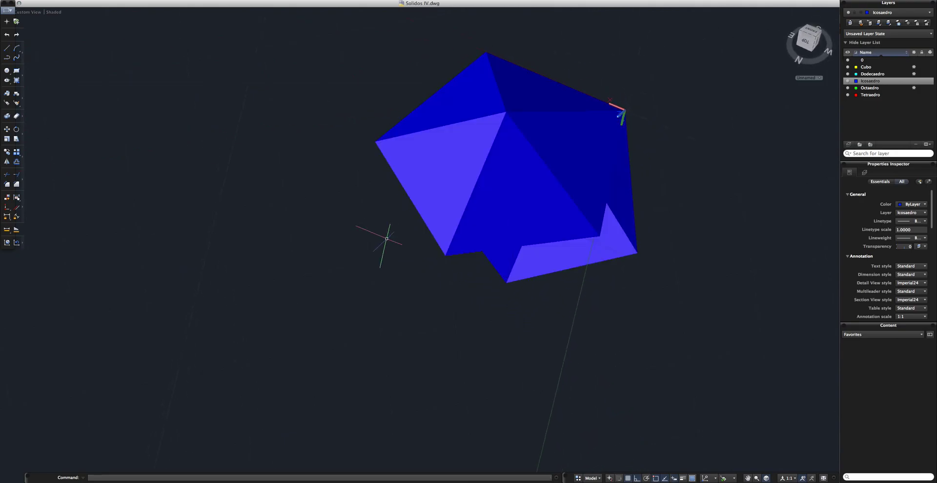
text(s)
key(Return)
key(Return)
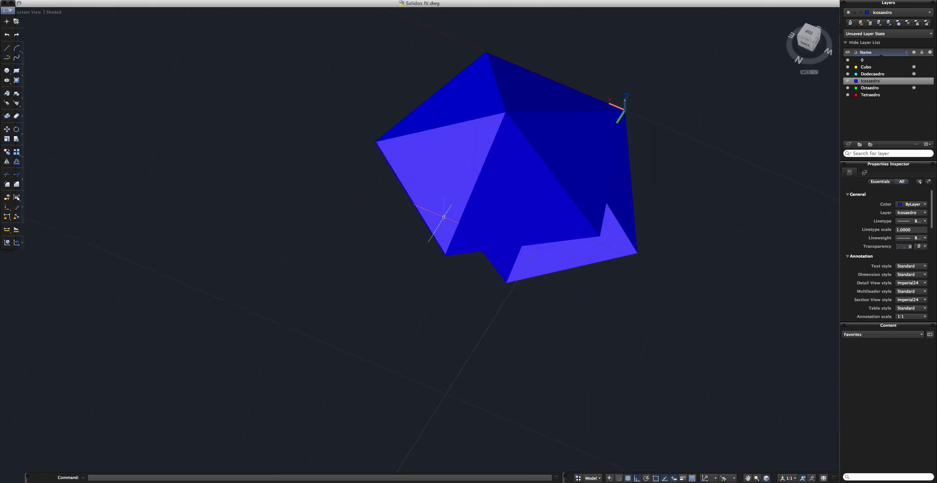
Step: Delete a triangular face on the icosahedron's left side and view the resulting gap
mouse_move(439, 215)
shift+middle_down()
mouse_move(411, 192)
mouse_move(442, 212)
shift+middle_up()
click(411, 179)
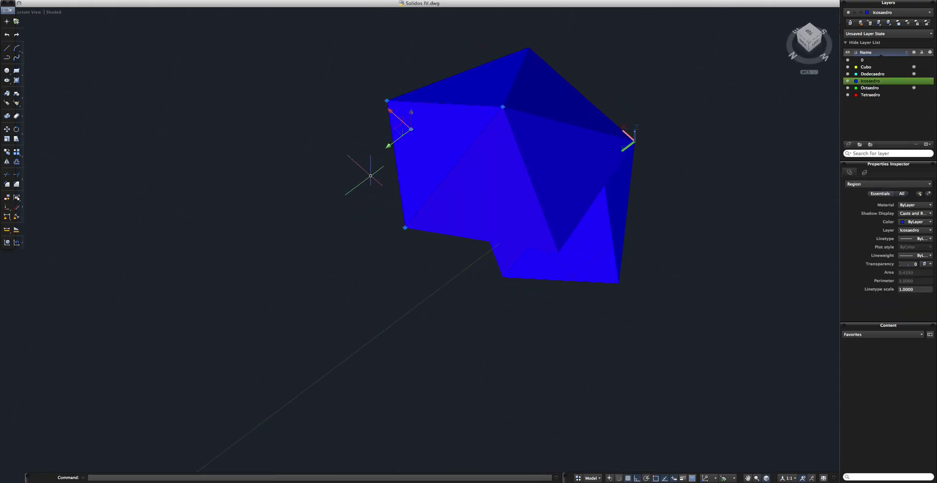
key(Delete)
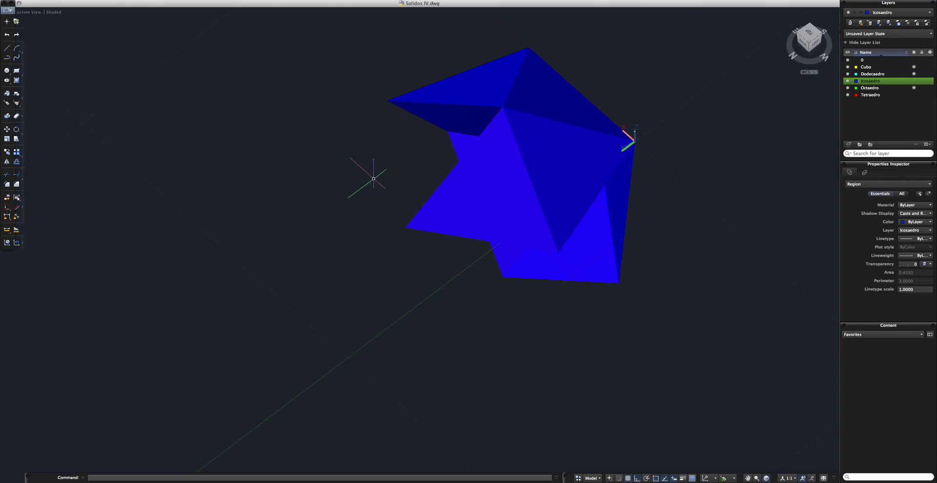
mouse_move(493, 205)
shift+middle_down()
mouse_move(502, 199)
mouse_move(465, 213)
mouse_move(508, 221)
mouse_move(418, 224)
mouse_move(454, 224)
mouse_move(447, 218)
shift+middle_up()
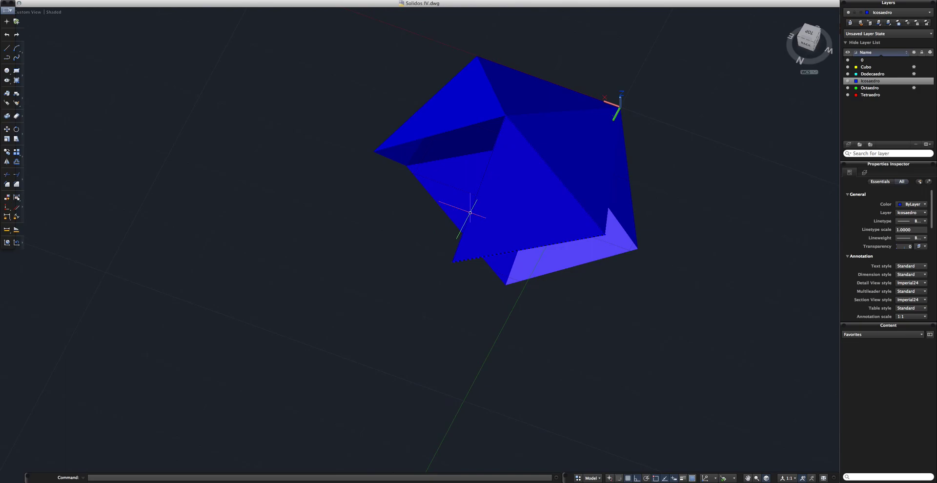
Step: Define a new UCS with origin at the left vertex and X axis toward the edge intersection
text(s)
key(Return)
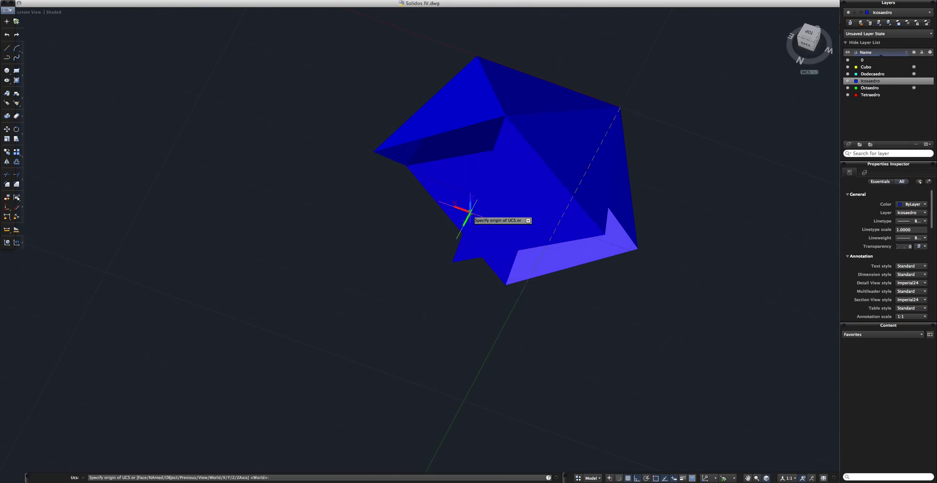
click(376, 149)
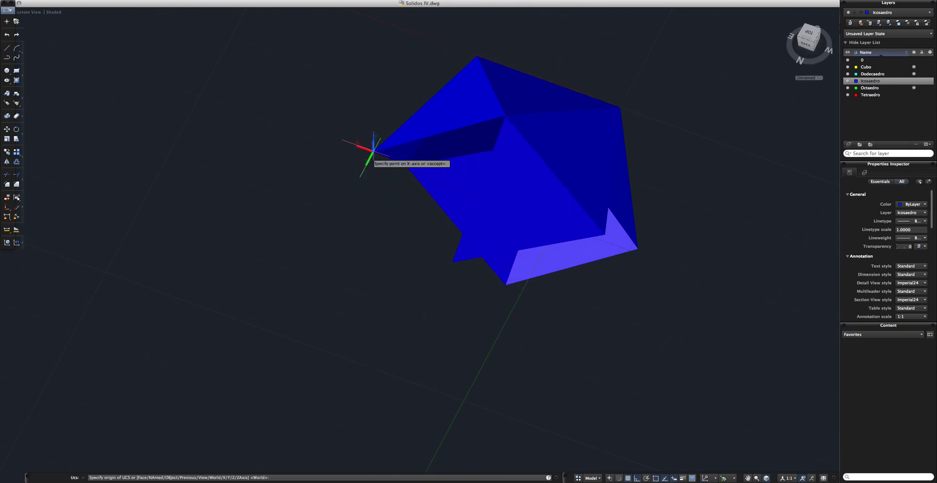
click(505, 115)
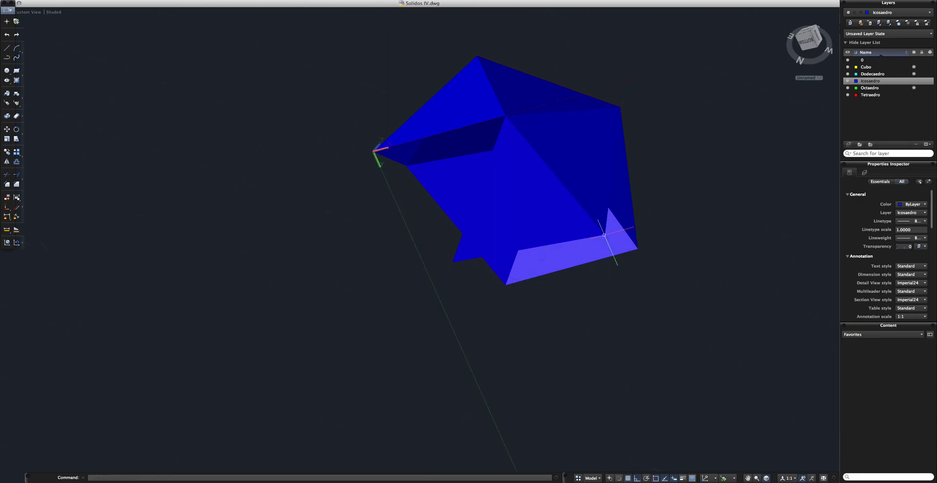
click(540, 286)
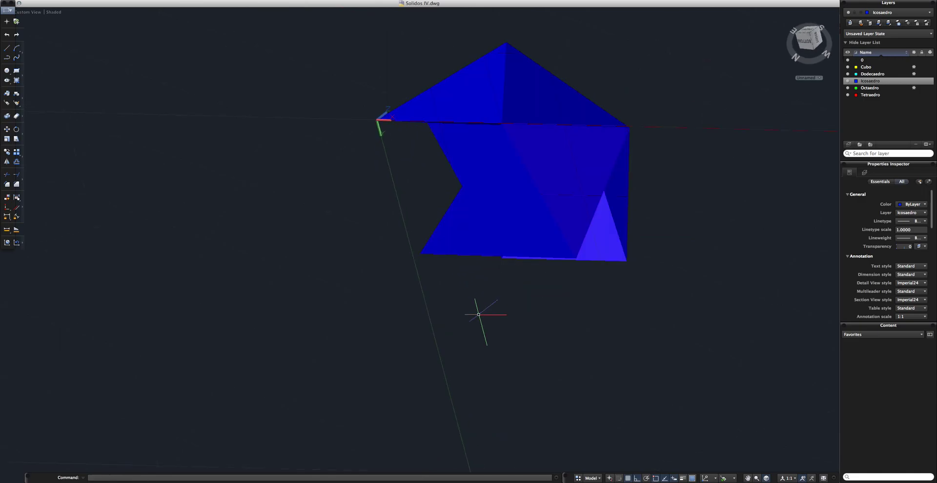
Step: Polar-array the triangular face into 5 items over 360° centred on the left vertex
key(Down)
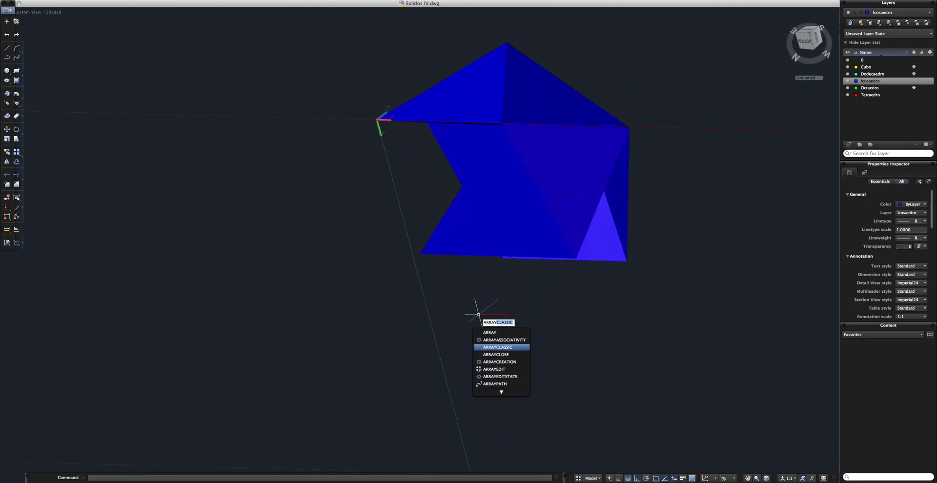
key(Return)
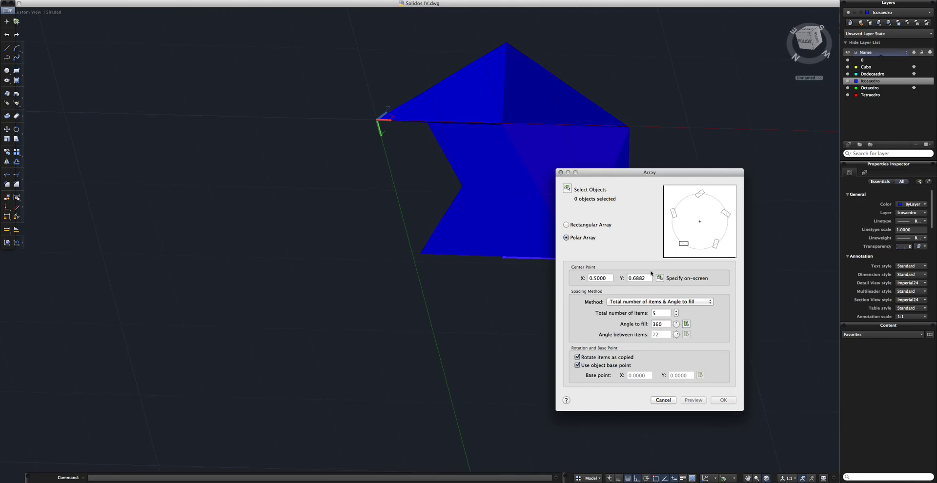
click(567, 188)
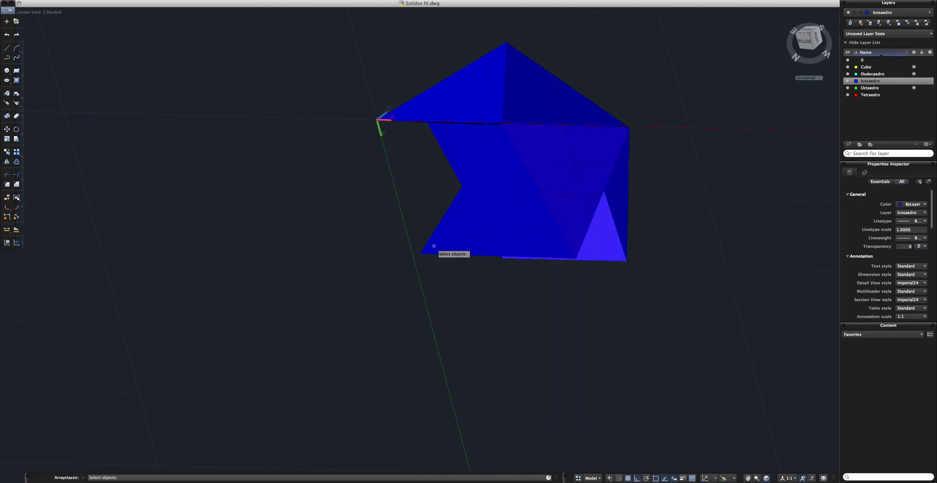
key(Return)
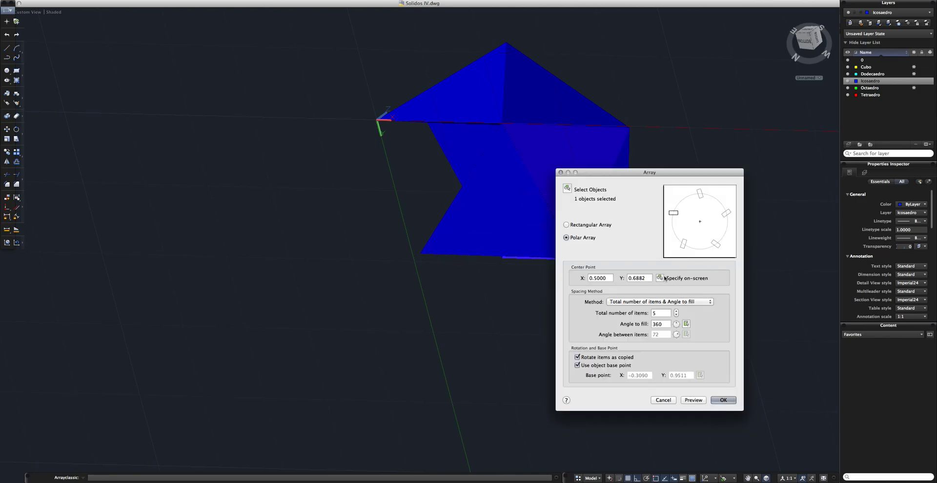
click(659, 278)
click(420, 254)
click(723, 401)
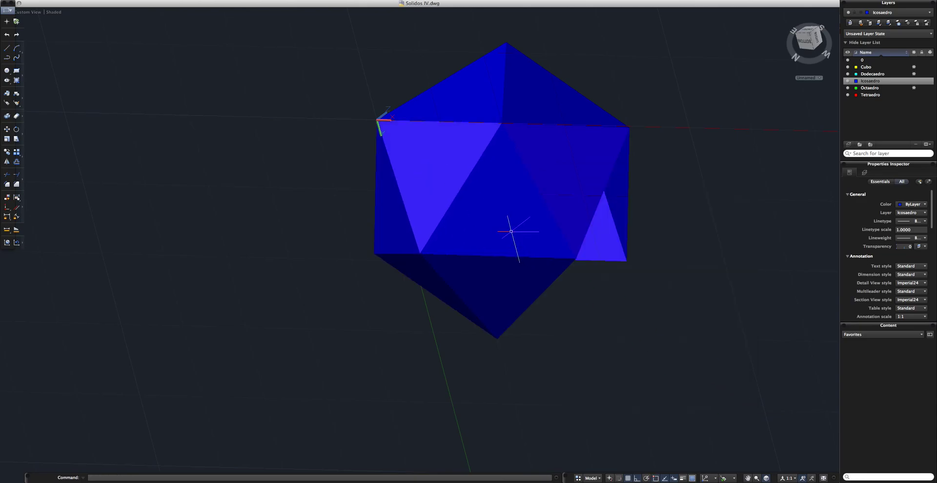
Step: Orbit the icosahedron until the V-shaped front opening and stray light-blue face are visible
shift+middle_drag(512, 230, 595, 117)
shift+middle_drag(611, 199, 382, 188)
mouse_move(531, 253)
shift+middle_down()
mouse_move(464, 224)
mouse_move(481, 232)
shift+middle_up()
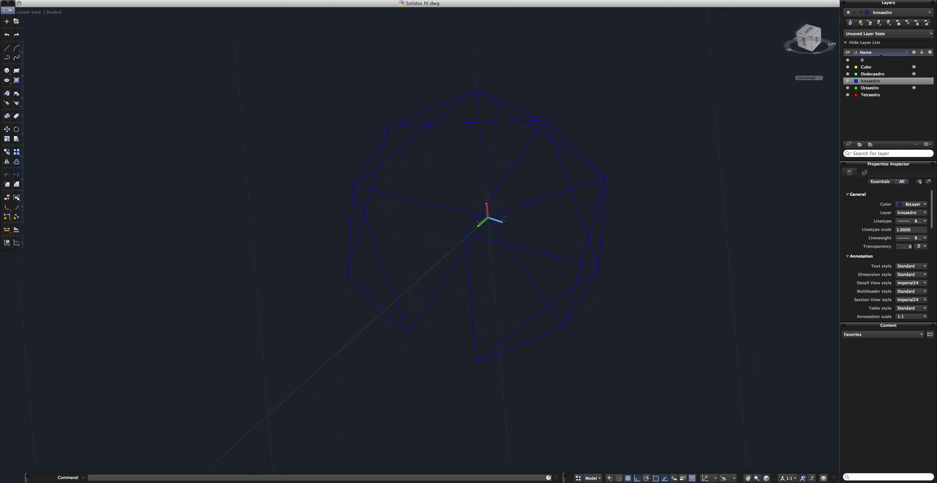
mouse_move(487, 270)
shift+middle_down()
mouse_move(506, 220)
mouse_move(579, 203)
mouse_move(467, 257)
mouse_move(483, 295)
mouse_move(433, 290)
shift+middle_up()
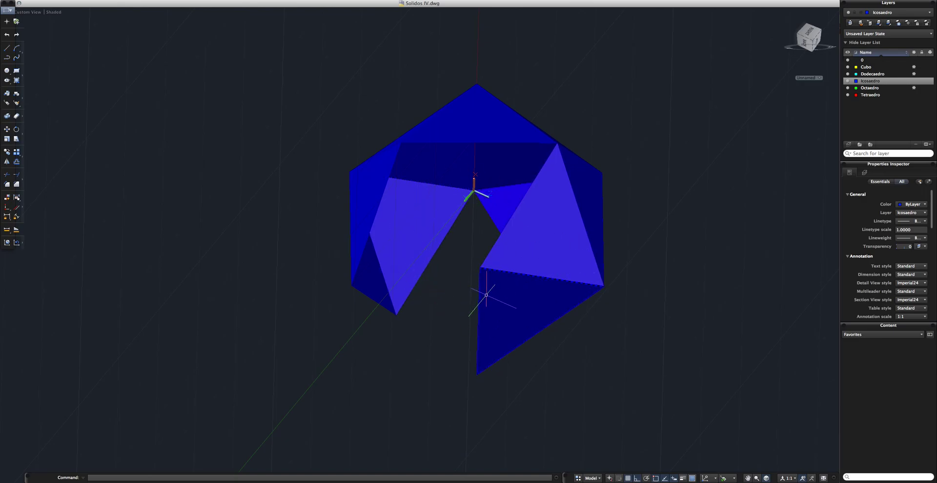
Step: Delete the stray light-blue face and reset the UCS to World
click(505, 243)
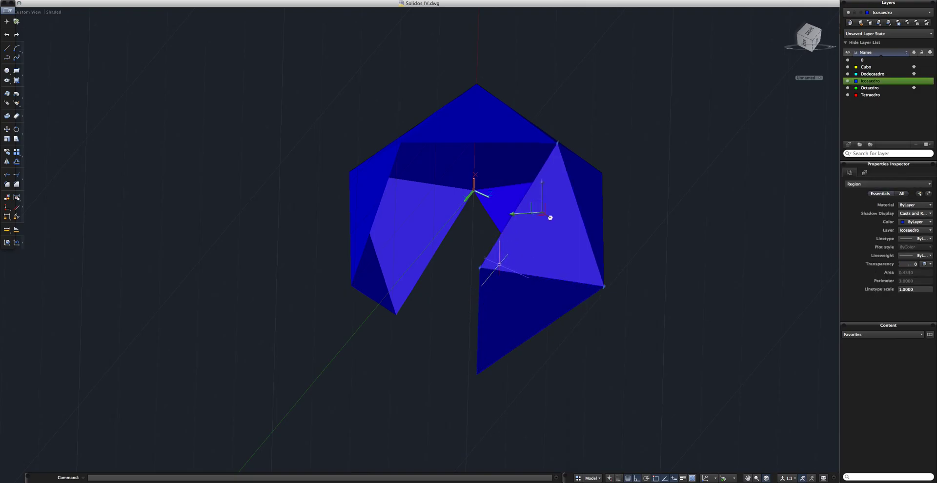
key(Delete)
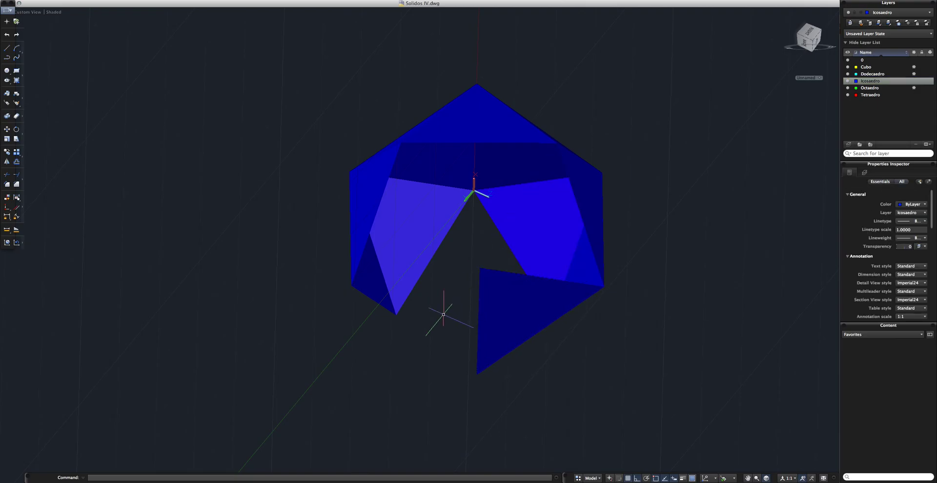
text(ucs)
key(Return)
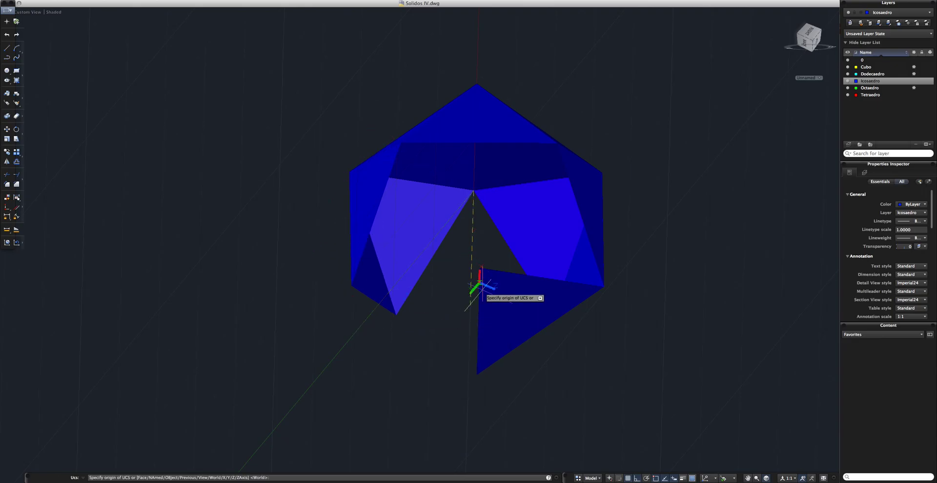
key(Return)
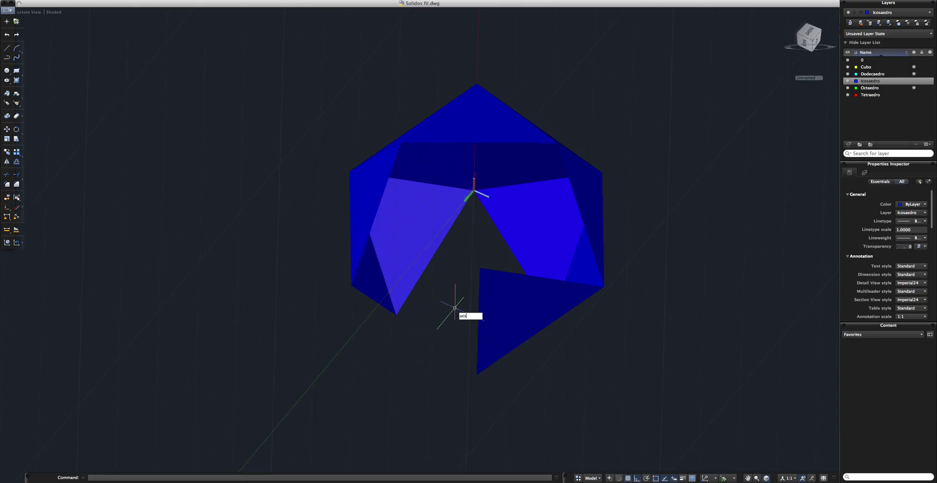
key(Return)
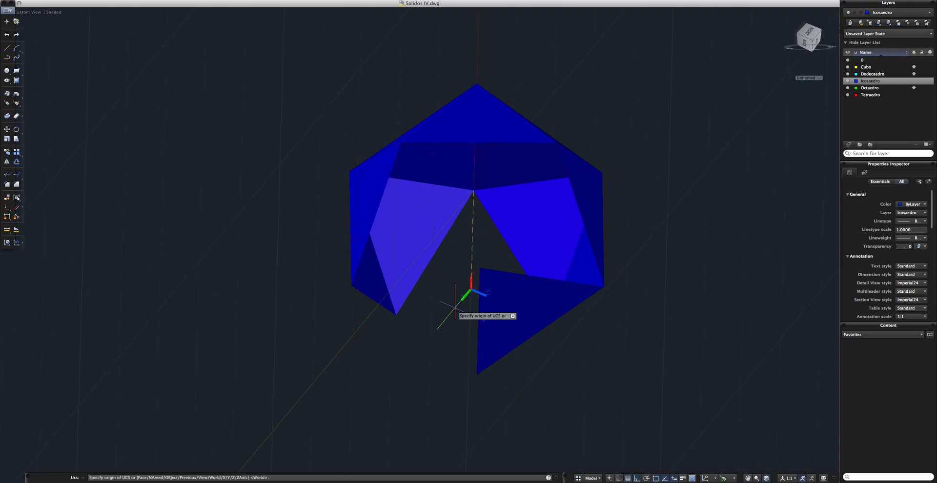
key(Return)
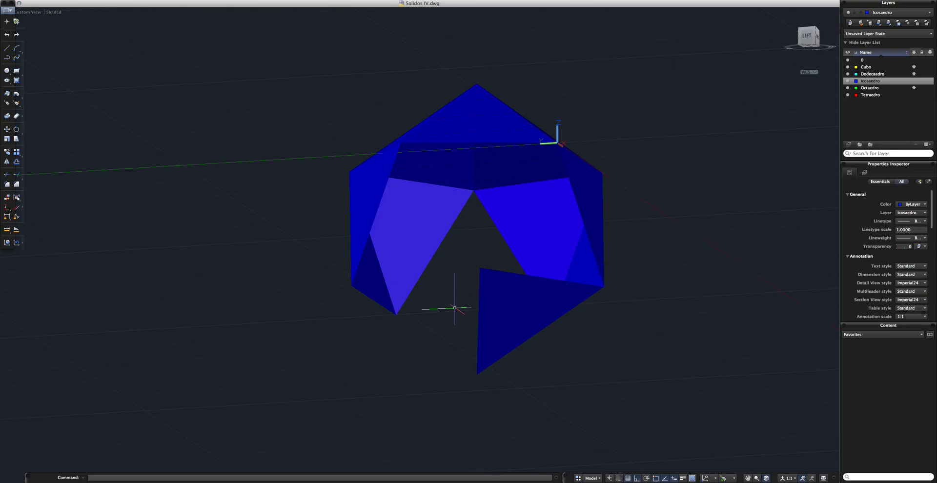
Step: Define a UCS with origin at the upper vertex, X toward the right vertex, and XY through a third vertex
text(ucs)
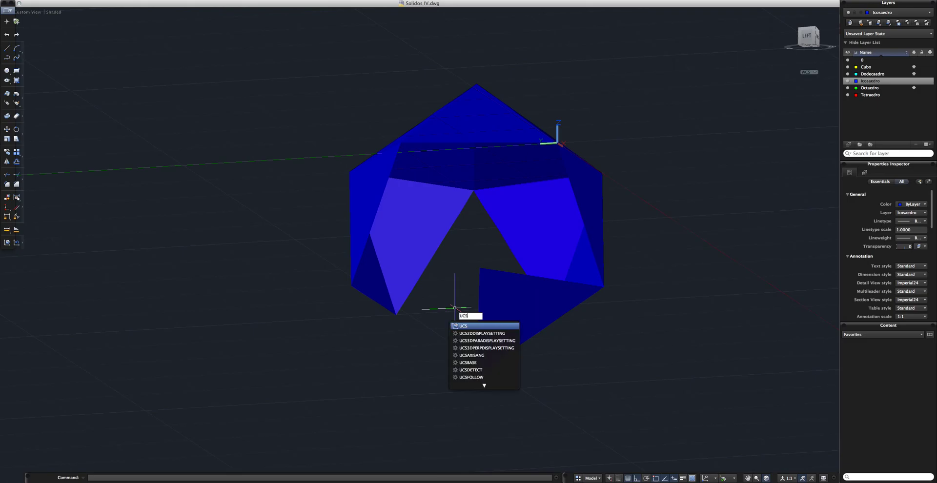
key(Return)
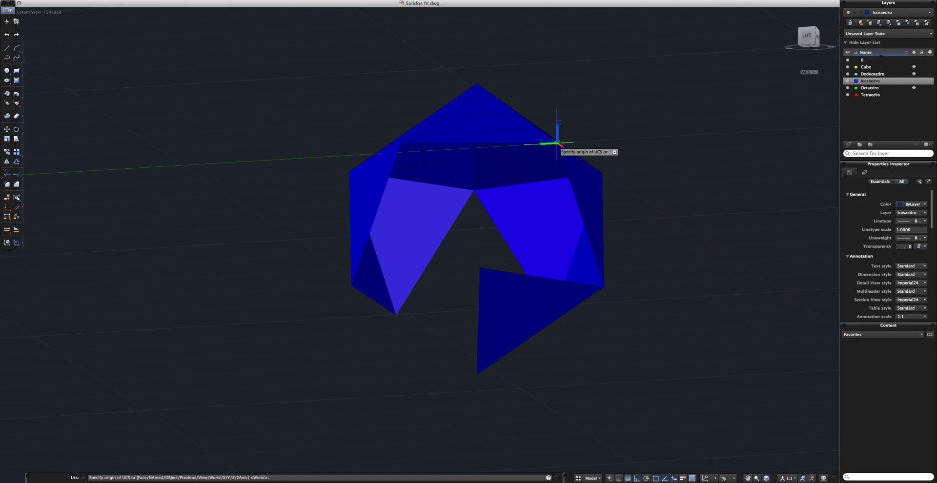
click(556, 143)
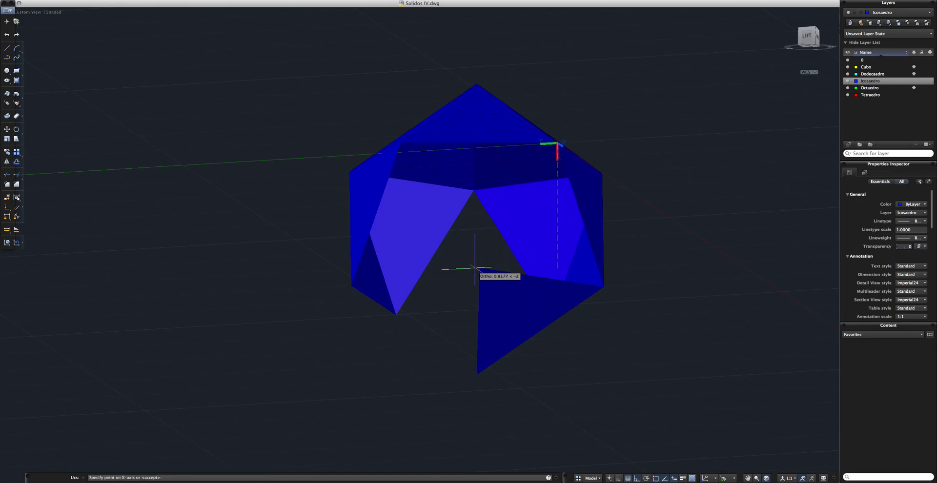
click(604, 286)
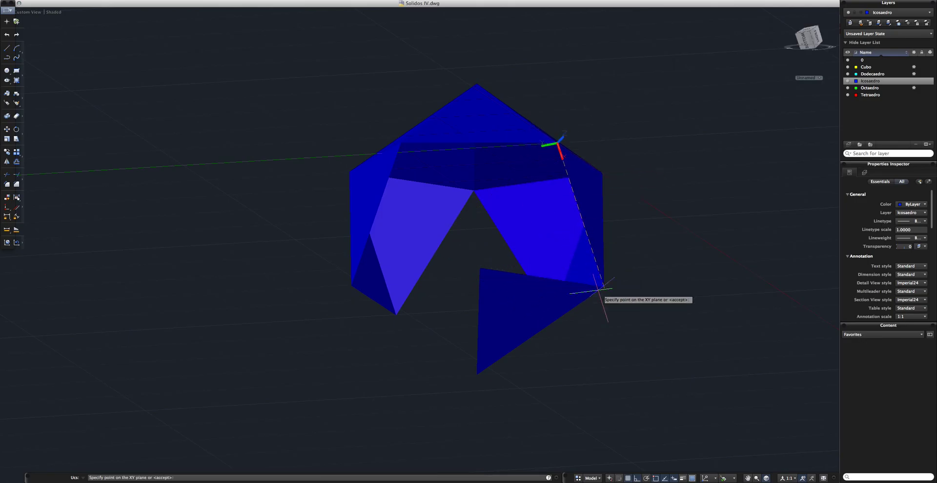
click(476, 378)
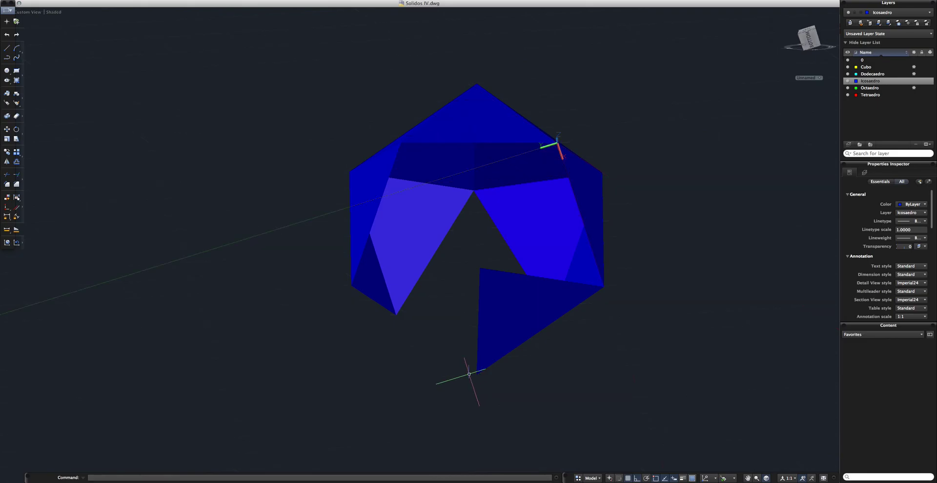
mouse_move(494, 290)
shift+middle_down()
mouse_move(502, 293)
mouse_move(425, 320)
mouse_move(468, 362)
shift+middle_up()
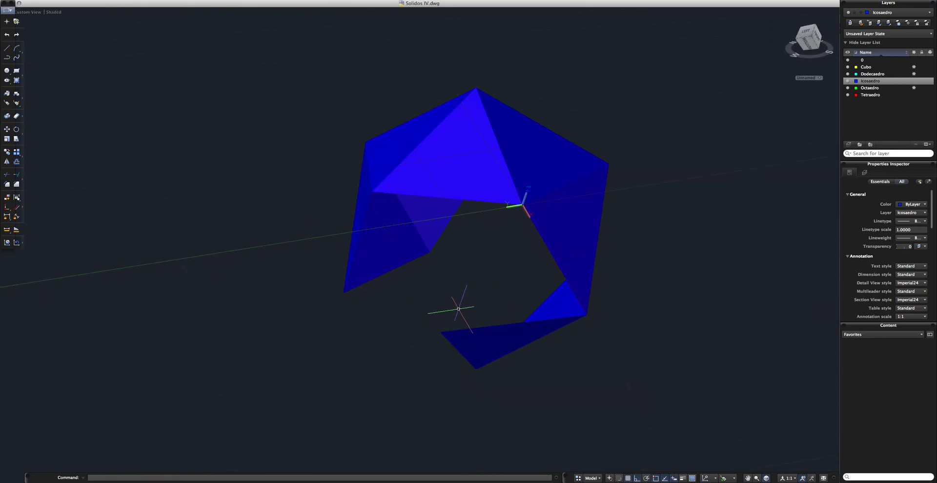
Step: Polar-array the lower triangular face as 5 items over 360° around the vertex
key(Down)
key(Down)
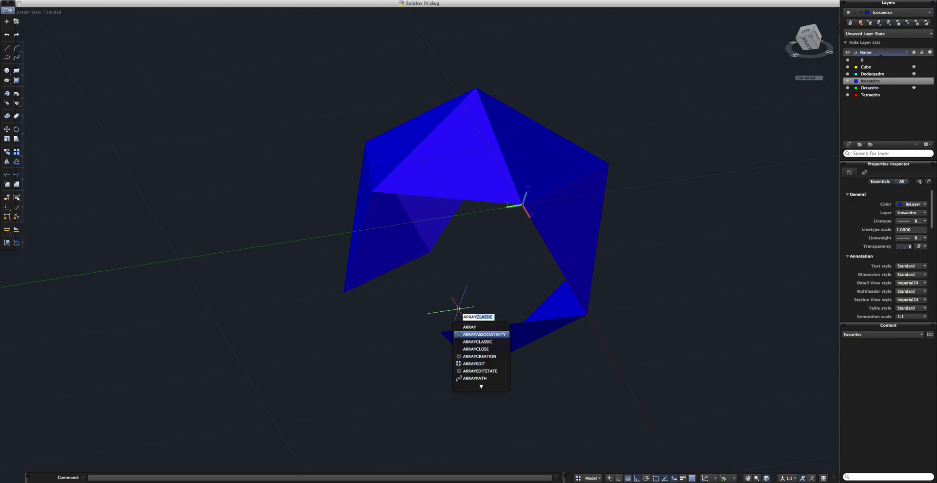
key(Return)
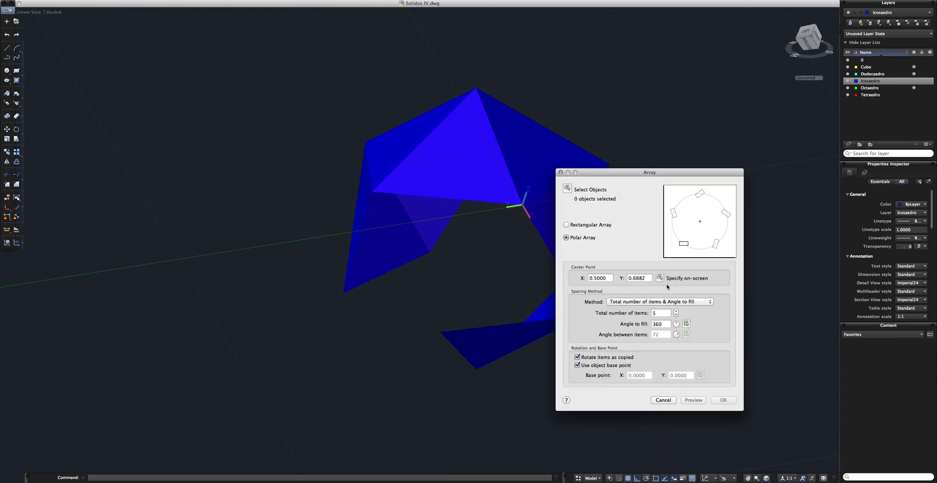
click(567, 188)
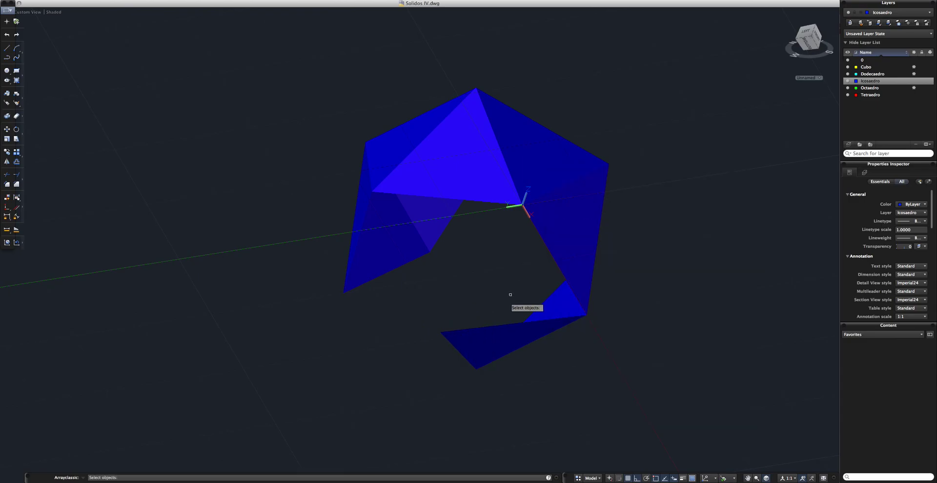
click(464, 335)
key(Return)
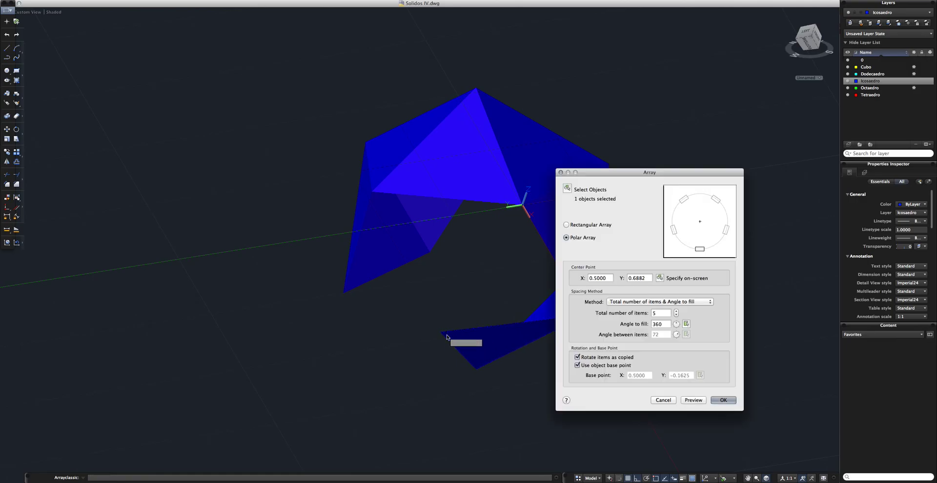
click(659, 278)
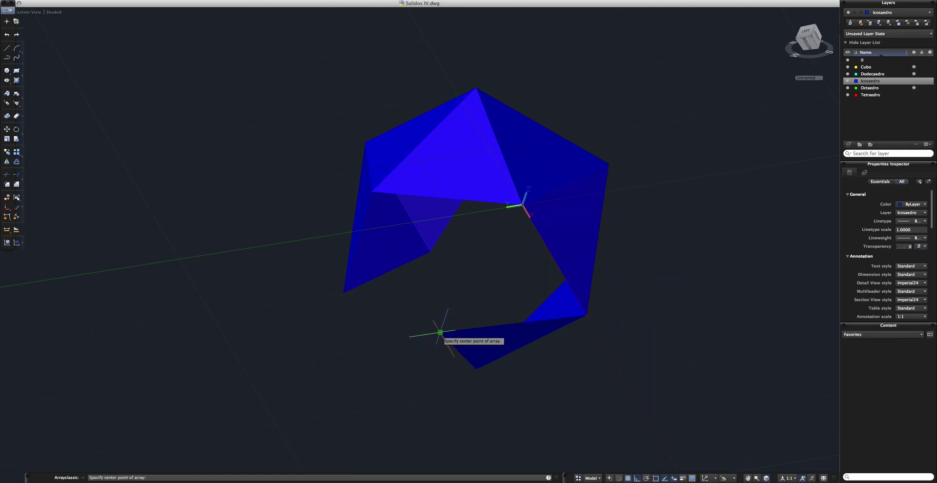
click(441, 333)
click(723, 400)
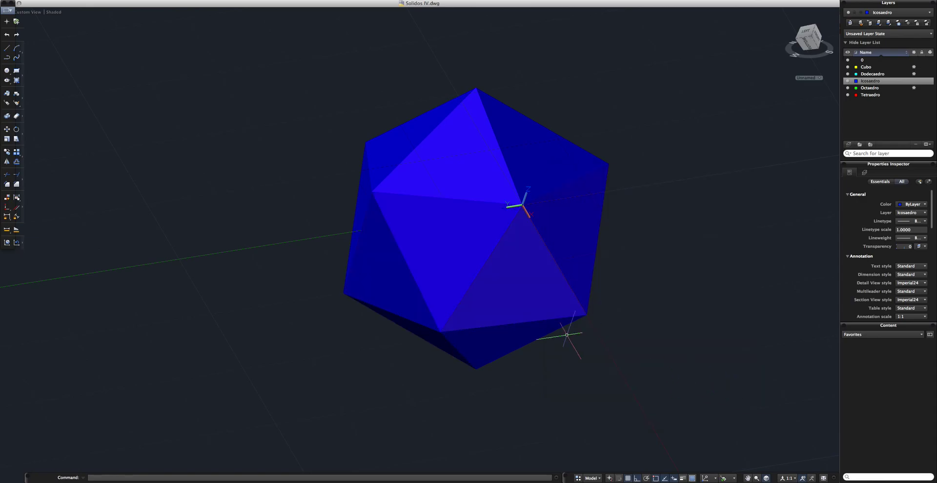
shift+middle_drag(560, 335, 541, 298)
Step: Delete the front-top triangular face of the icosahedron and restart the UCS command
mouse_move(600, 328)
shift+middle_down()
mouse_move(592, 364)
mouse_move(487, 174)
mouse_move(559, 258)
mouse_move(439, 198)
mouse_move(436, 220)
mouse_move(488, 234)
mouse_move(450, 273)
shift+middle_up()
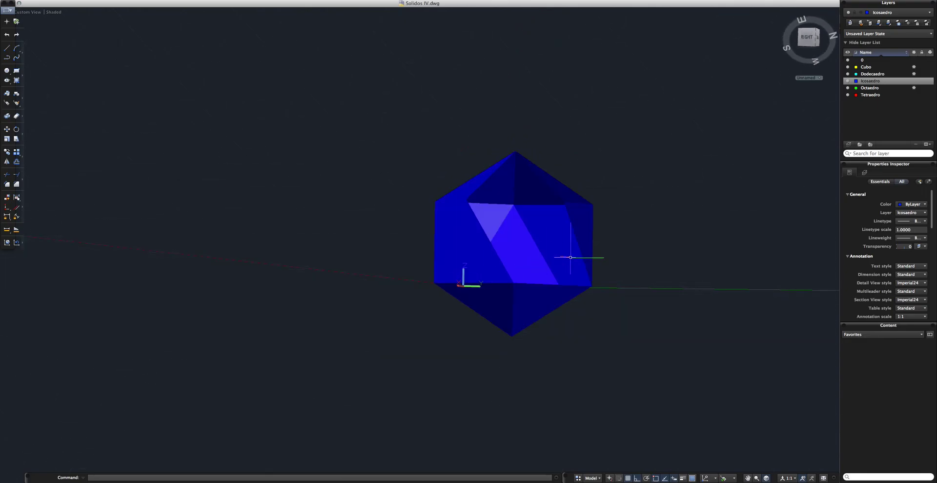
mouse_move(626, 235)
shift+middle_down()
mouse_move(610, 264)
mouse_move(642, 234)
mouse_move(614, 167)
mouse_move(621, 161)
mouse_move(563, 285)
shift+middle_up()
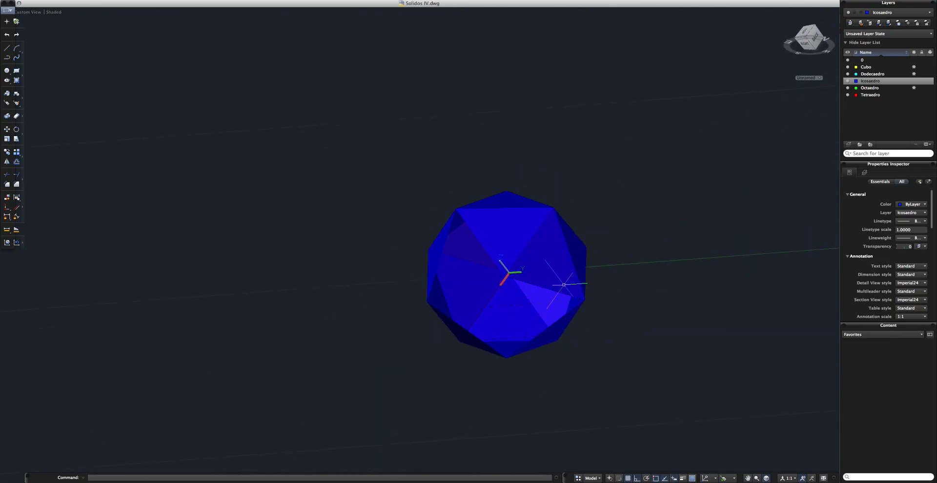
scroll(508, 260, up, 3)
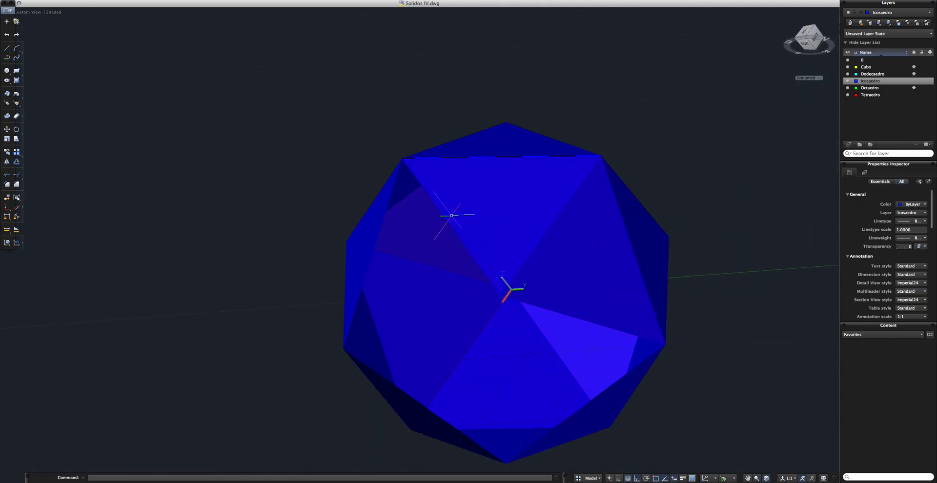
click(451, 215)
key(Delete)
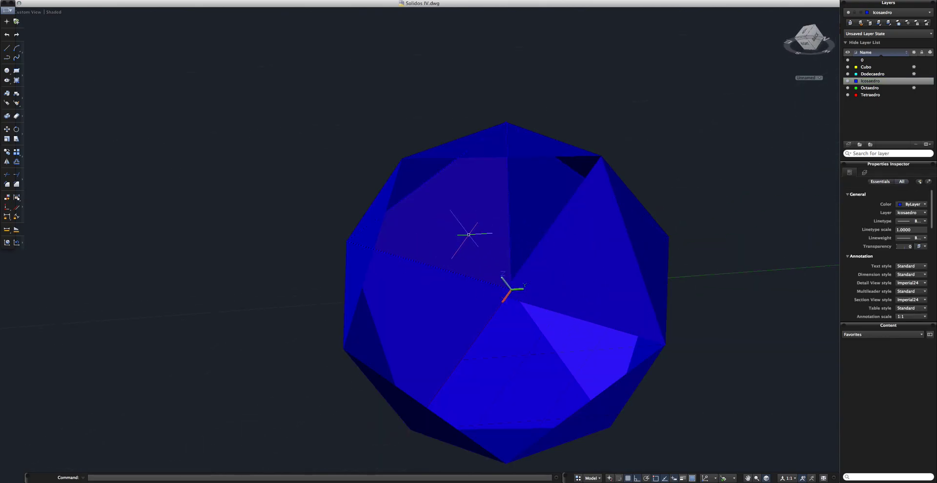
key(Return)
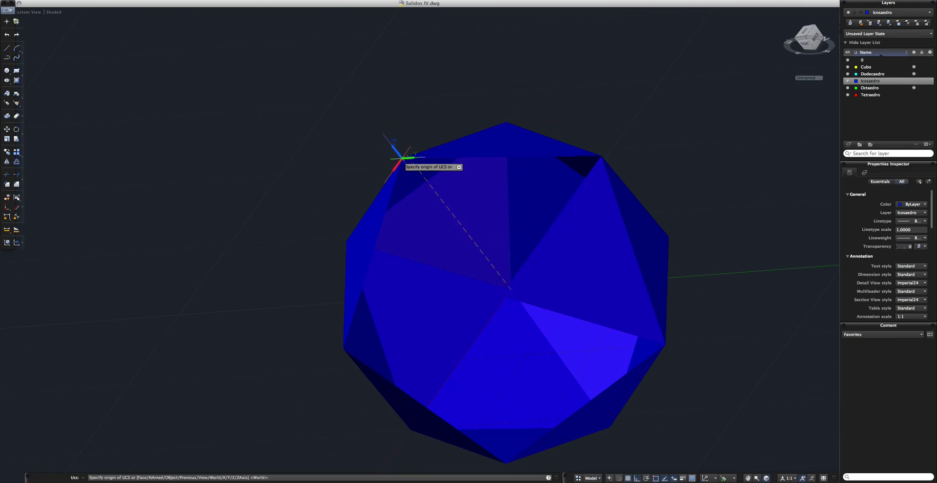
Step: Set the UCS origin at the top-left vertex, X along the top edge, XY through a third point
click(444, 299)
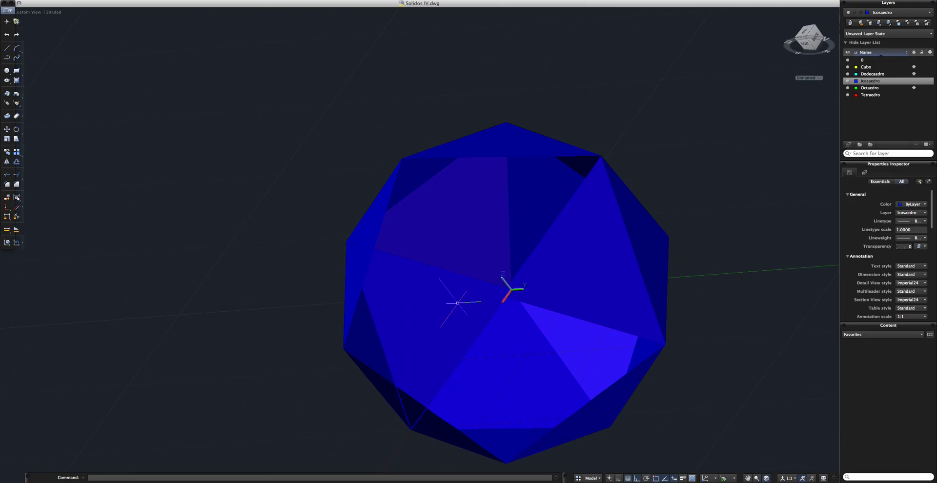
text(ucs)
key(Return)
key(Return)
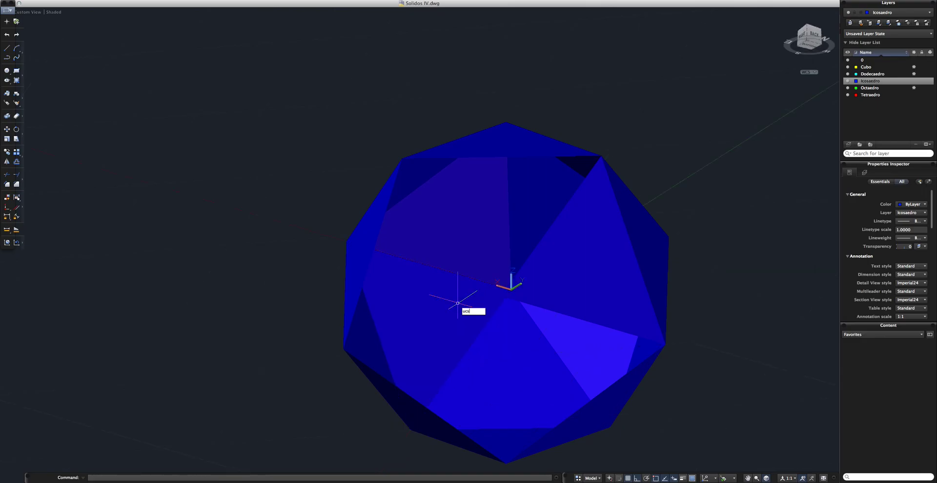
key(Return)
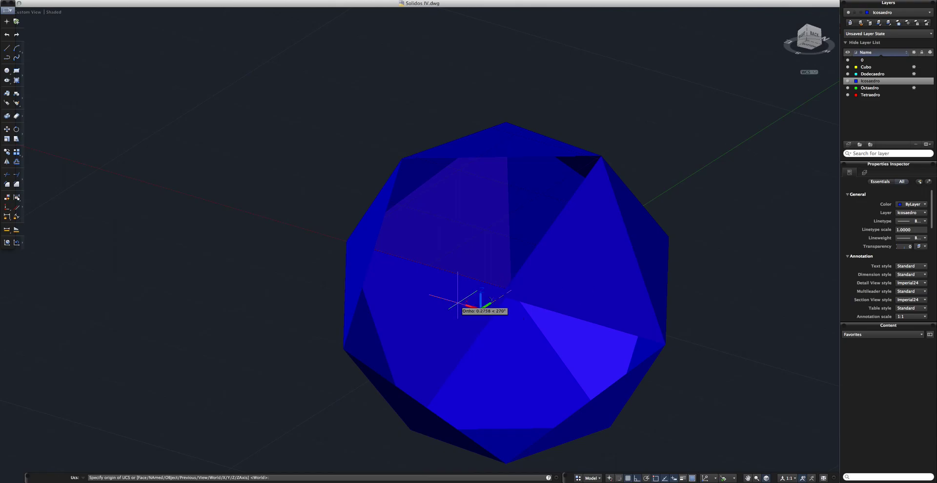
click(402, 158)
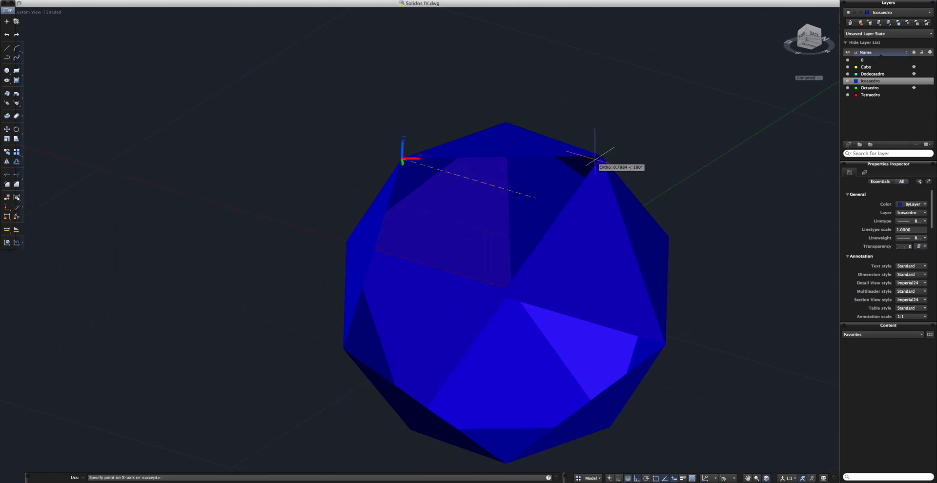
click(642, 256)
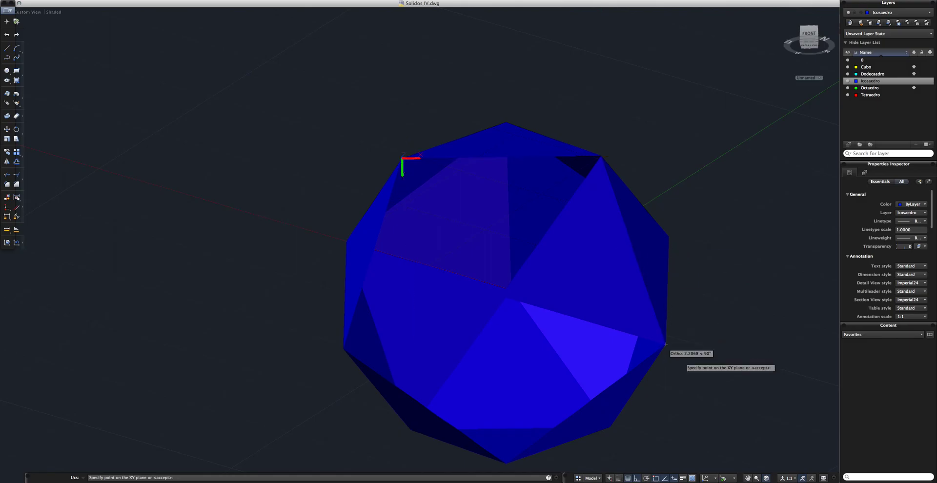
click(667, 346)
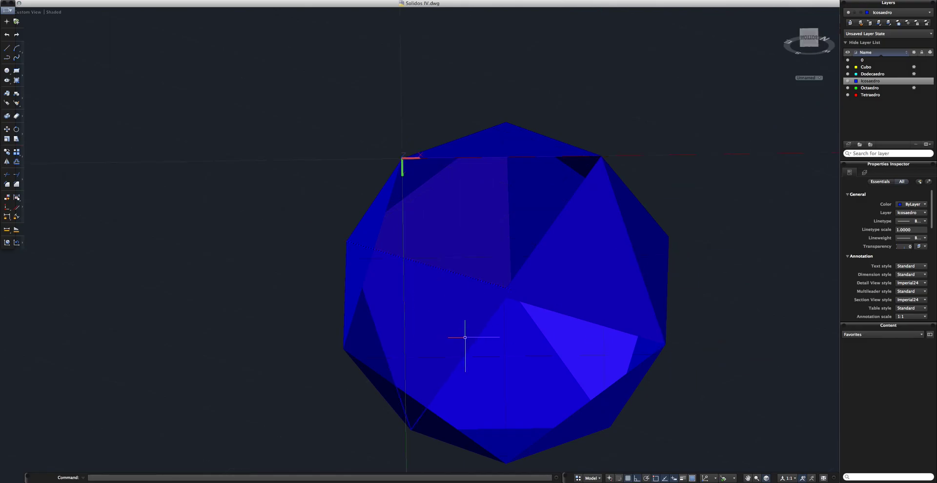
Step: Polar-array the selected faces as 5 items over 360° around the top vertex
text(arra)
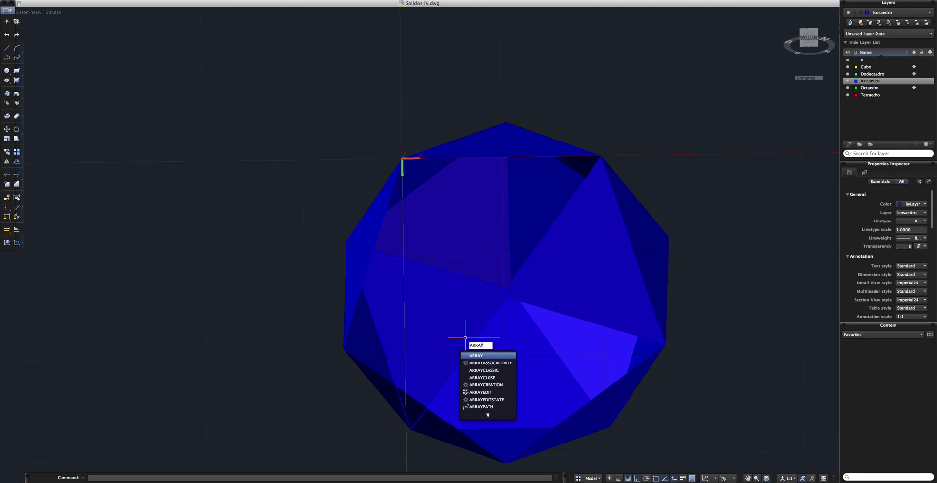
key(Down)
key(Return)
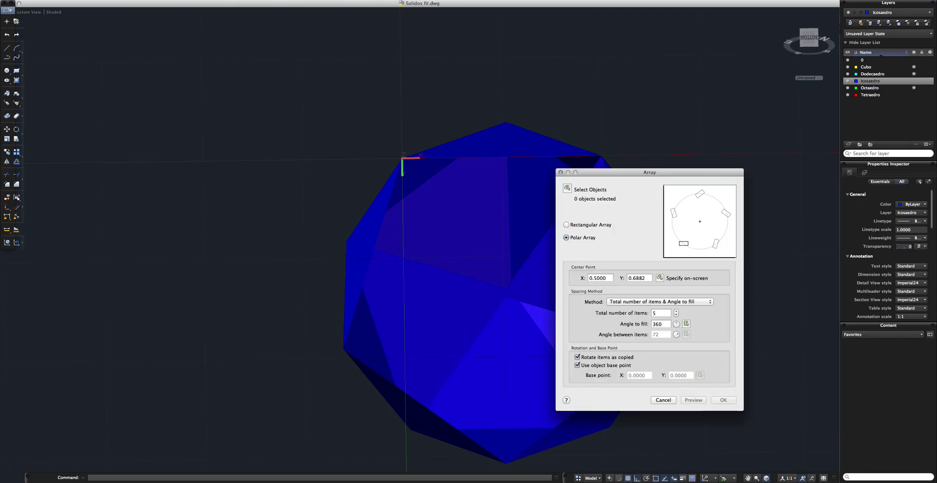
click(567, 189)
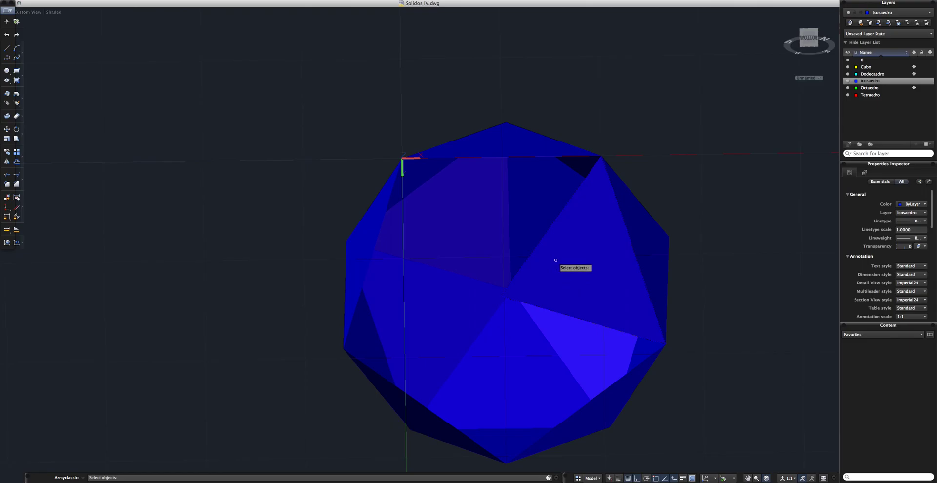
click(555, 259)
key(Return)
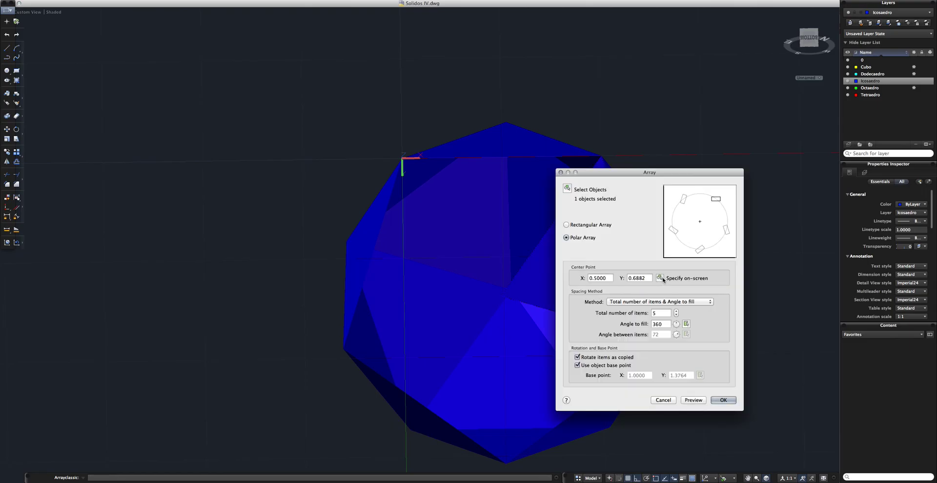
click(660, 278)
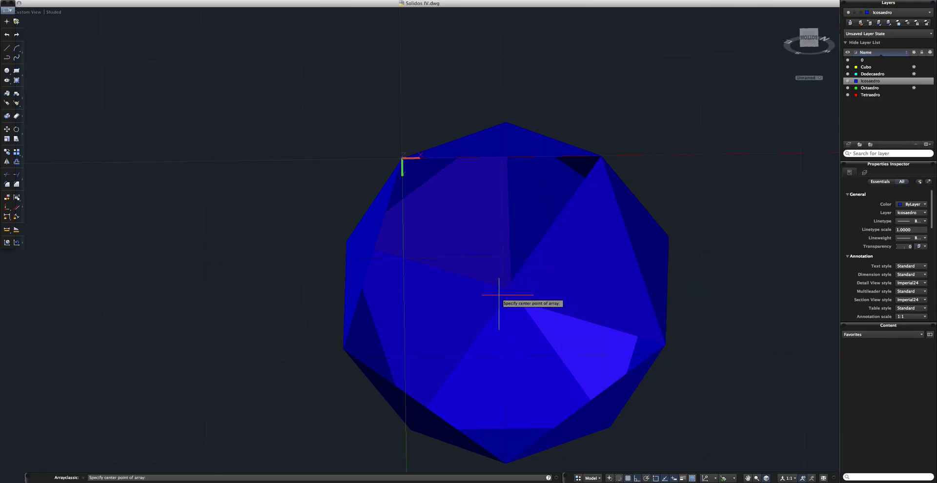
shift+middle_drag(550, 335, 495, 311)
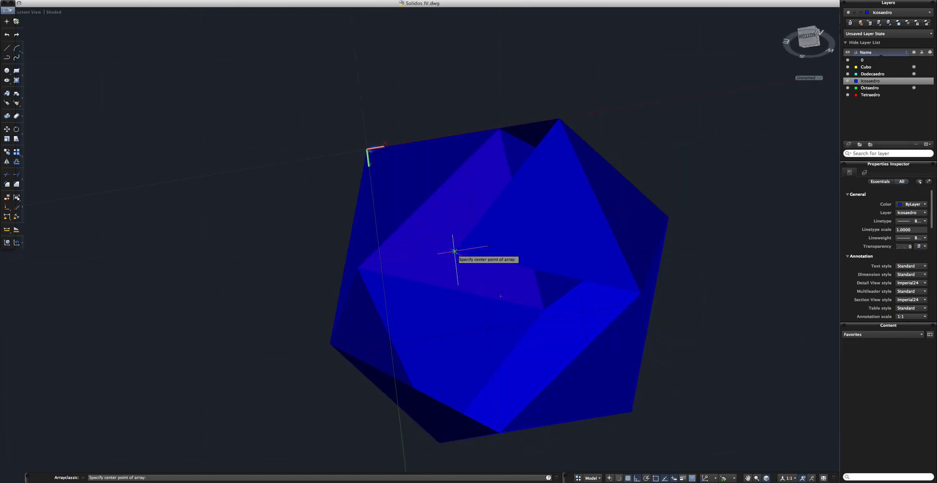
click(454, 251)
click(721, 400)
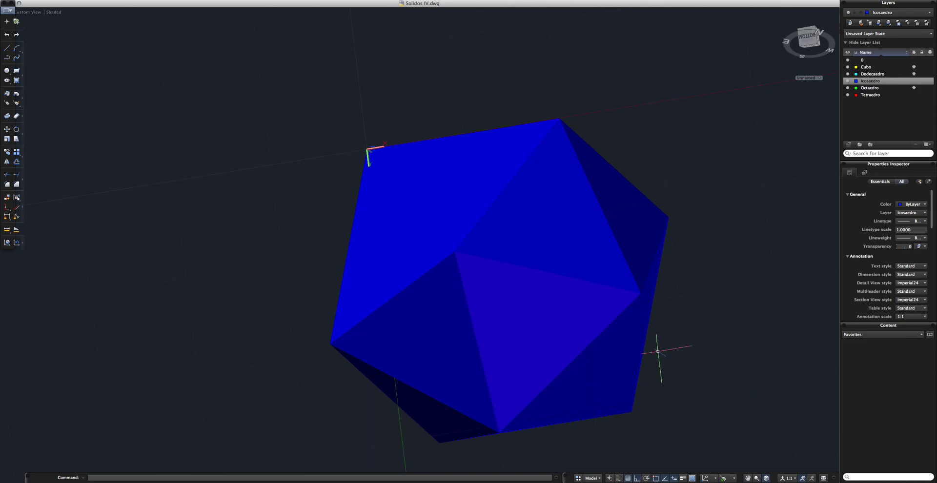
scroll(659, 345, down, 5)
Step: Reset the UCS to World and orbit around the closed icosahedron, including a view from above
mouse_move(656, 289)
shift+middle_down()
mouse_move(669, 277)
mouse_move(640, 320)
mouse_move(627, 203)
mouse_move(602, 416)
mouse_move(502, 343)
mouse_move(400, 330)
mouse_move(457, 284)
mouse_move(473, 319)
shift+middle_up()
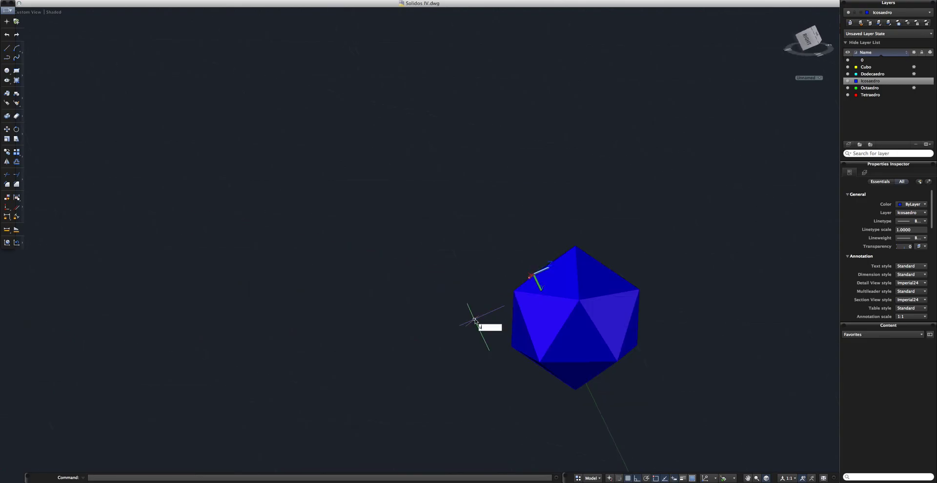
key(Return)
key(Return)
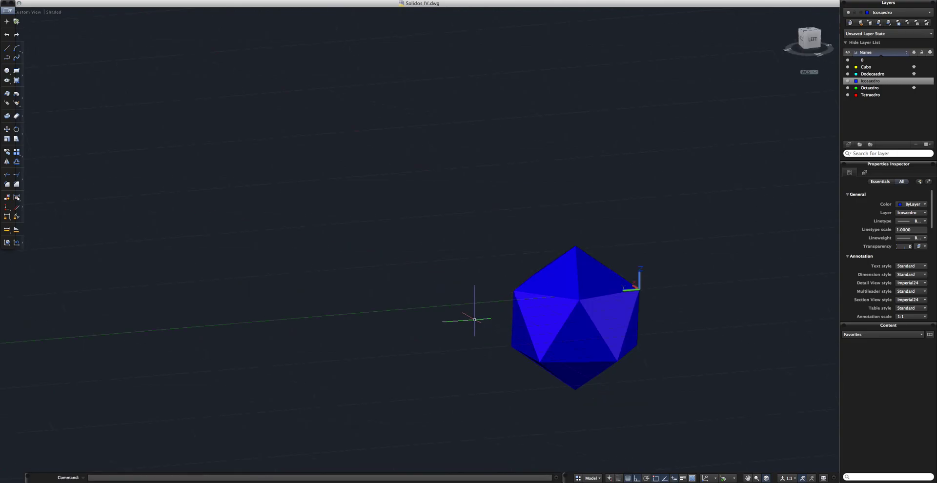
mouse_move(530, 305)
shift+middle_down()
mouse_move(542, 293)
mouse_move(598, 299)
mouse_move(587, 285)
shift+middle_up()
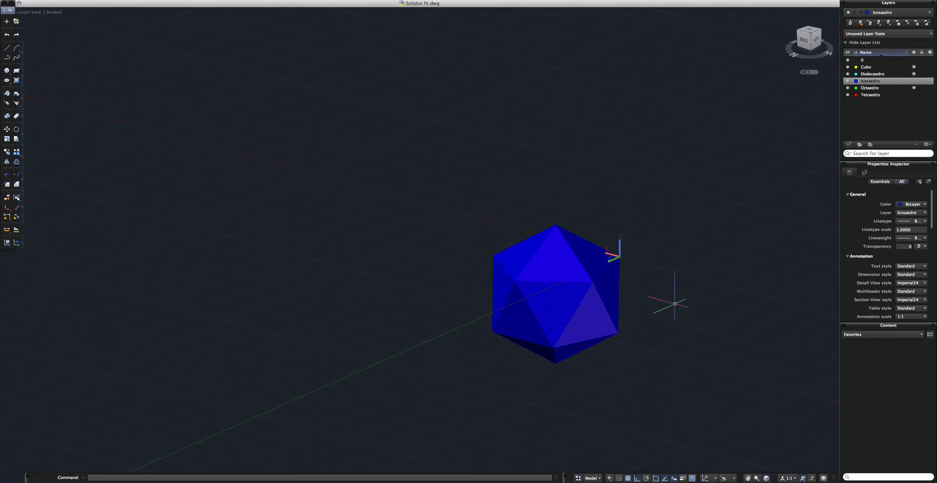
mouse_move(669, 299)
shift+middle_down()
mouse_move(484, 306)
mouse_move(422, 320)
mouse_move(621, 329)
mouse_move(521, 355)
mouse_move(598, 368)
mouse_move(573, 249)
mouse_move(585, 220)
shift+middle_up()
shift+middle_drag(566, 382, 567, 382)
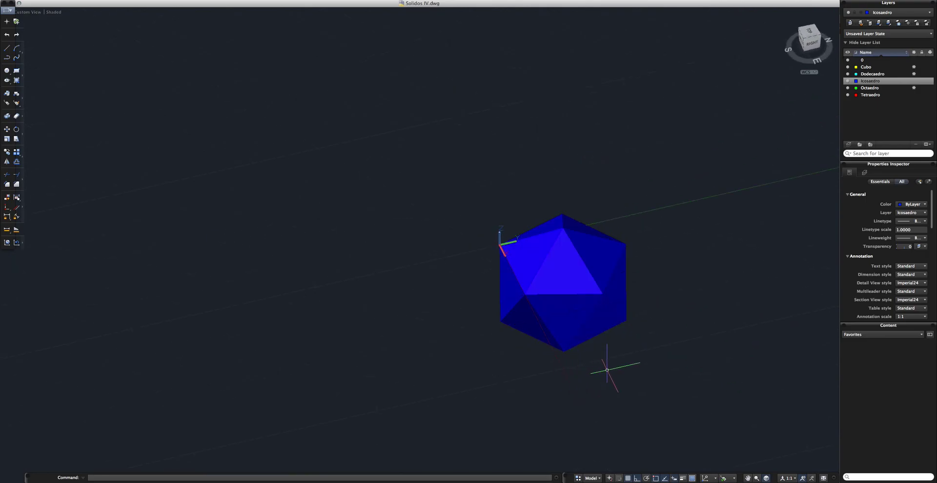
mouse_move(603, 376)
shift+middle_down()
mouse_move(675, 313)
mouse_move(668, 286)
mouse_move(628, 380)
mouse_move(693, 439)
mouse_move(646, 425)
mouse_move(609, 372)
mouse_move(502, 301)
mouse_move(483, 309)
mouse_move(467, 345)
mouse_move(691, 368)
shift+middle_up()
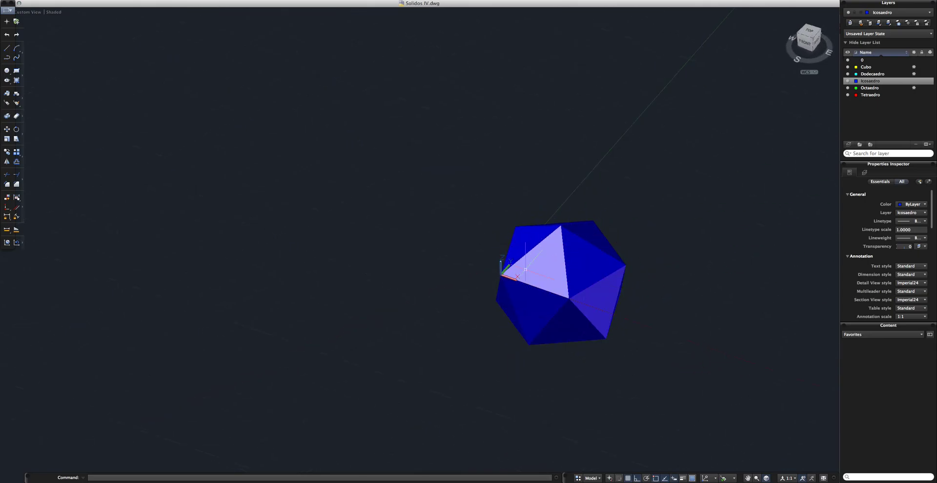
mouse_move(567, 250)
shift+middle_down()
mouse_move(627, 327)
mouse_move(627, 342)
shift+middle_up()
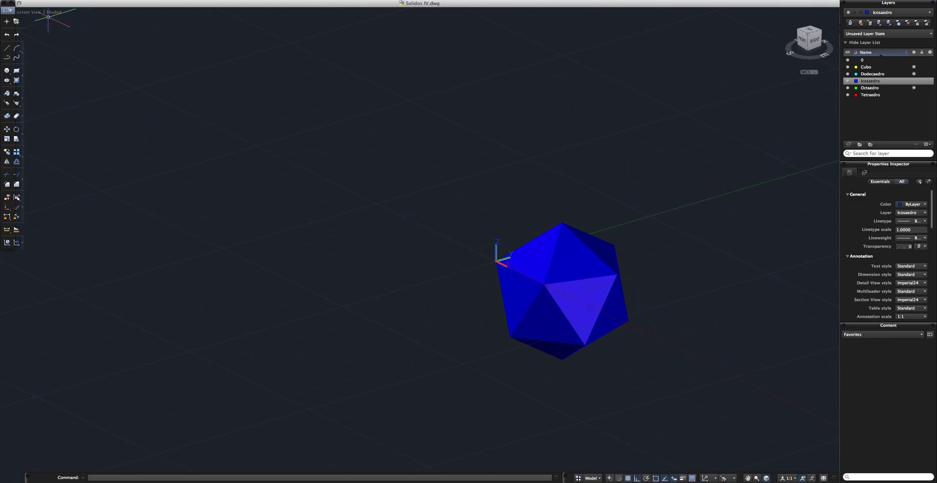
Step: Switch the viewport to Perspective projection and orbit the icosahedron to a final angle
click(35, 14)
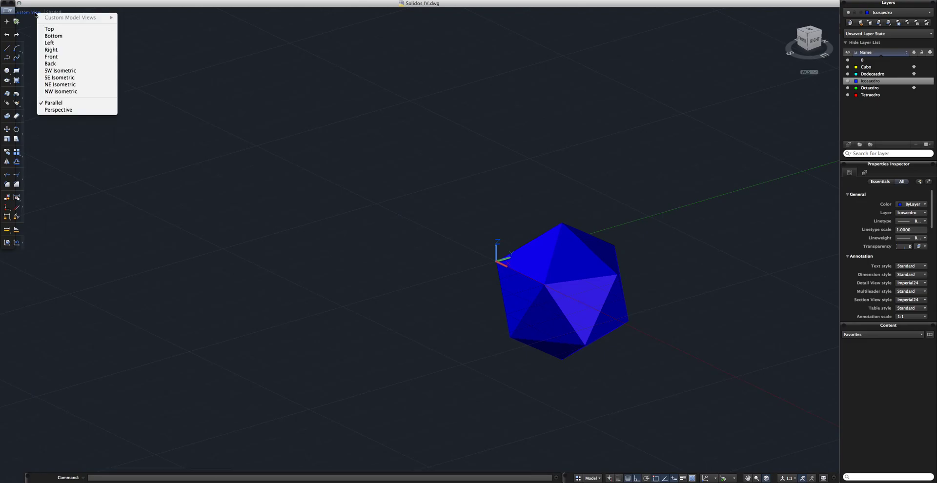
click(59, 109)
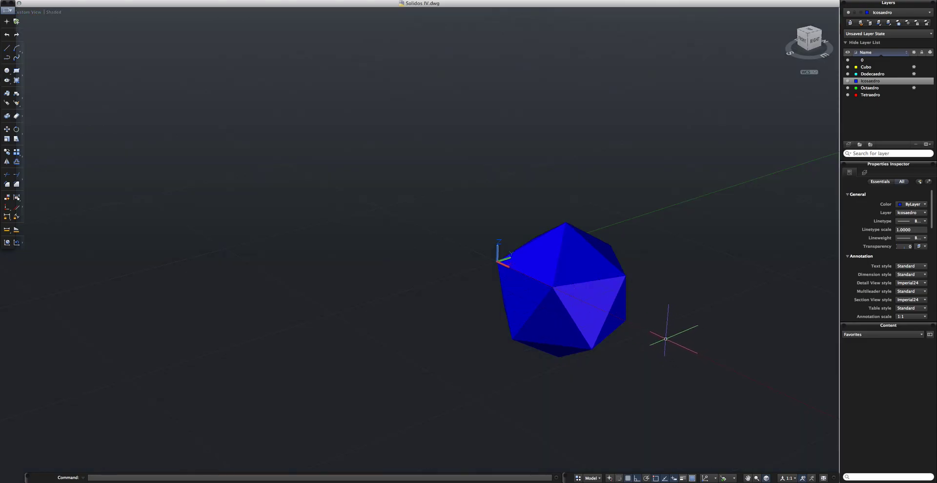
mouse_move(665, 339)
shift+middle_down()
mouse_move(654, 312)
mouse_move(498, 322)
mouse_move(523, 381)
mouse_move(581, 317)
mouse_move(580, 363)
mouse_move(508, 330)
mouse_move(432, 350)
mouse_move(562, 396)
mouse_move(577, 373)
mouse_move(511, 366)
mouse_move(539, 383)
shift+middle_up()
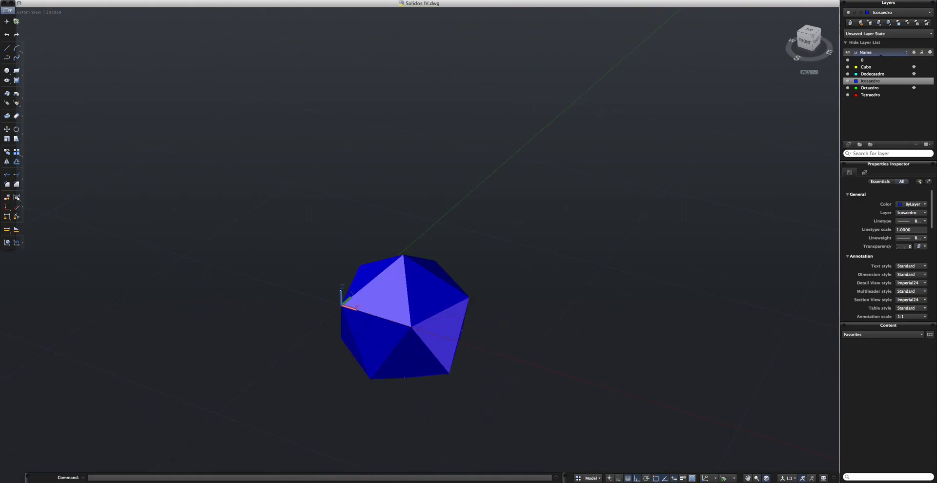
mouse_move(495, 392)
shift+middle_down()
mouse_move(476, 364)
mouse_move(486, 376)
mouse_move(456, 381)
mouse_move(486, 376)
shift+middle_up()
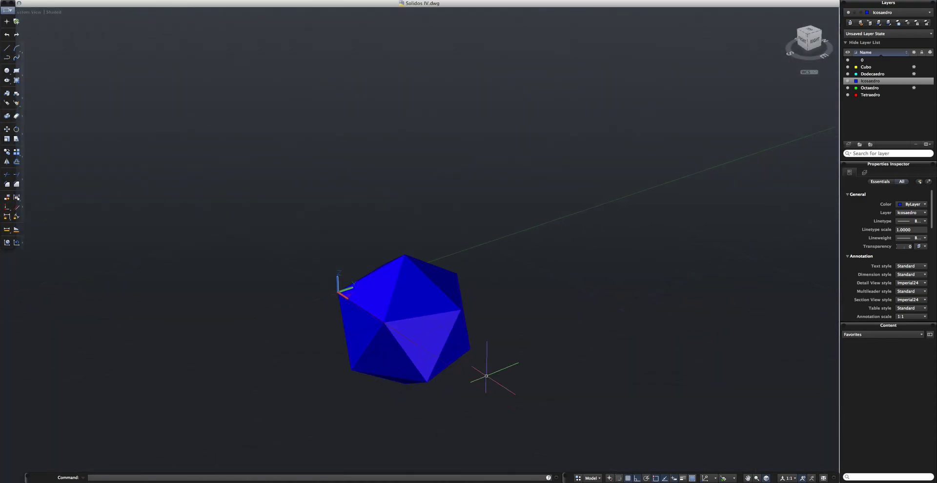